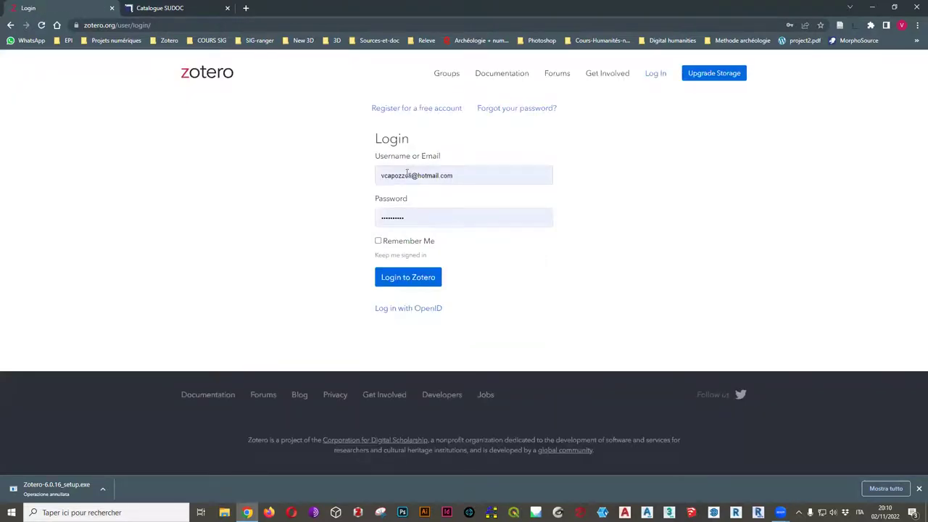
Log in to the Zotero website with the prefilled credentials and open the account's public profile page
left_click(408, 279)
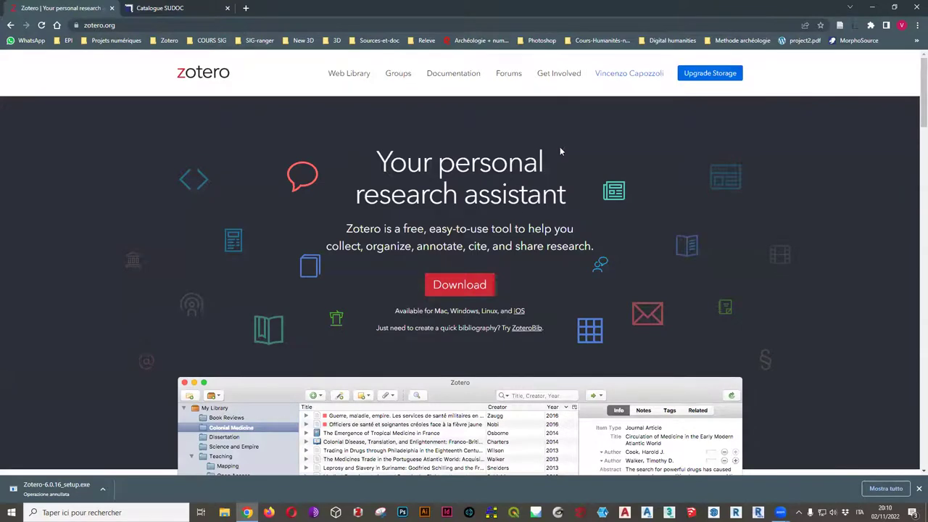
left_click(616, 73)
left_click(610, 93)
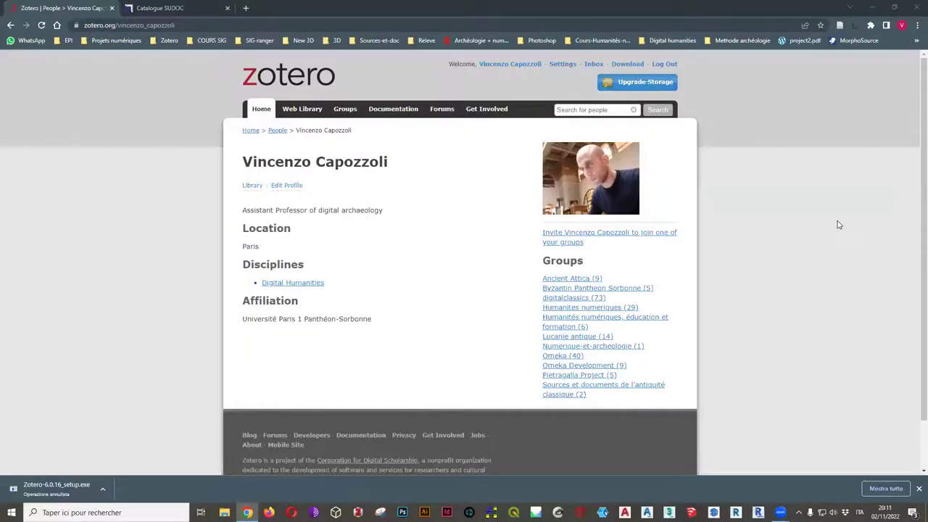
Review the Zotero profile editing page and the account settings, and leave the browser for the desktop
left_click(283, 189)
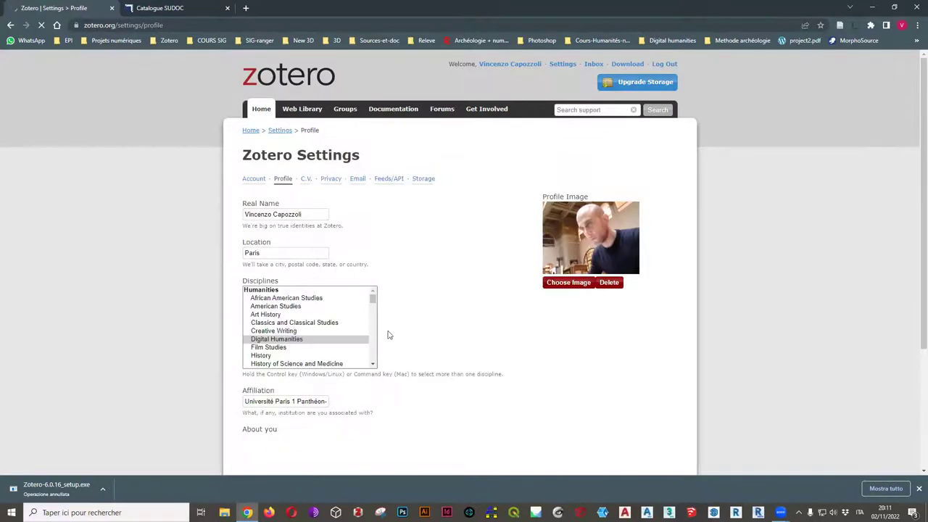
scroll(404, 333, "down", 3)
scroll(404, 332, "up", 3)
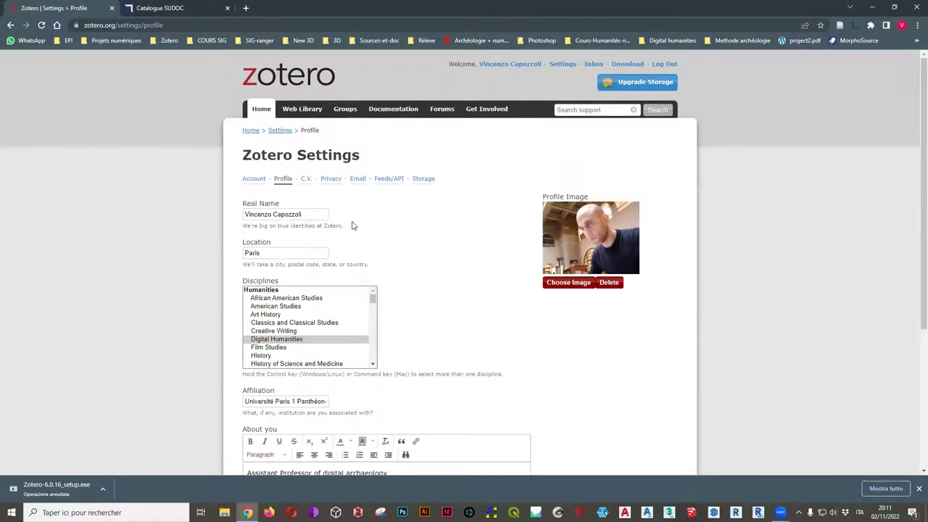
left_click(250, 184)
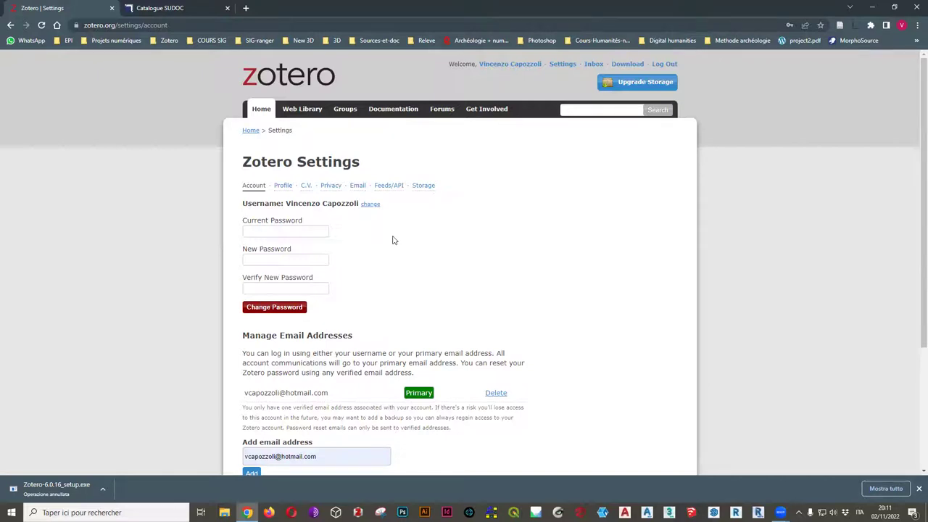
left_click(915, 10)
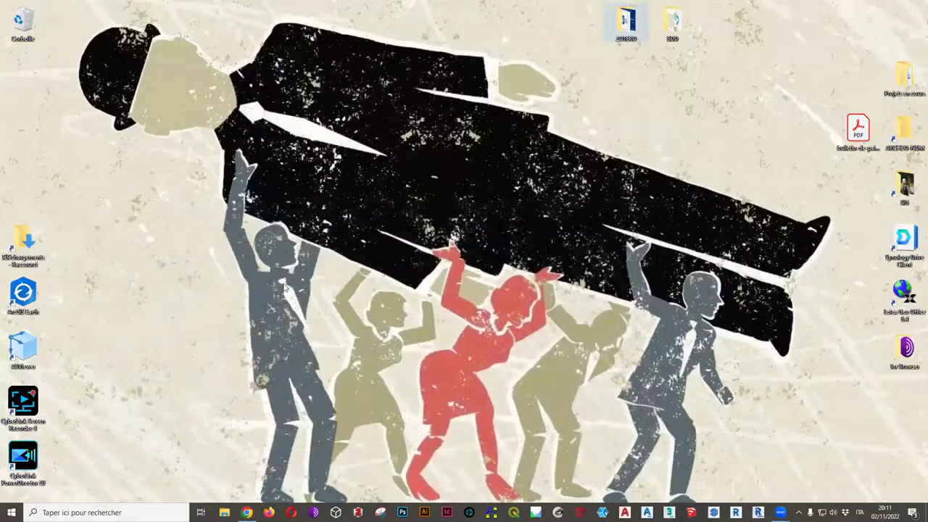
Create a new Microsoft Word document on the desktop, name it Zotero_formation and open it
right_click(282, 142)
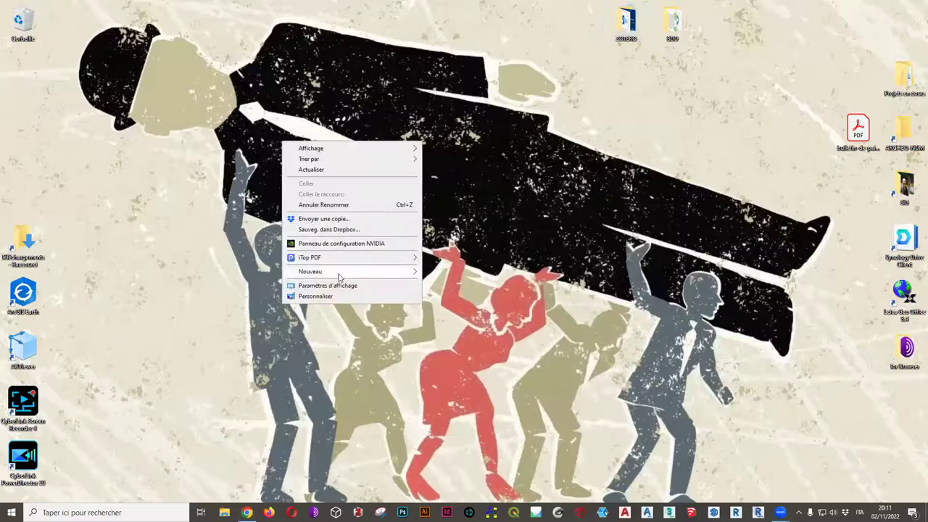
mouse_move(339, 276)
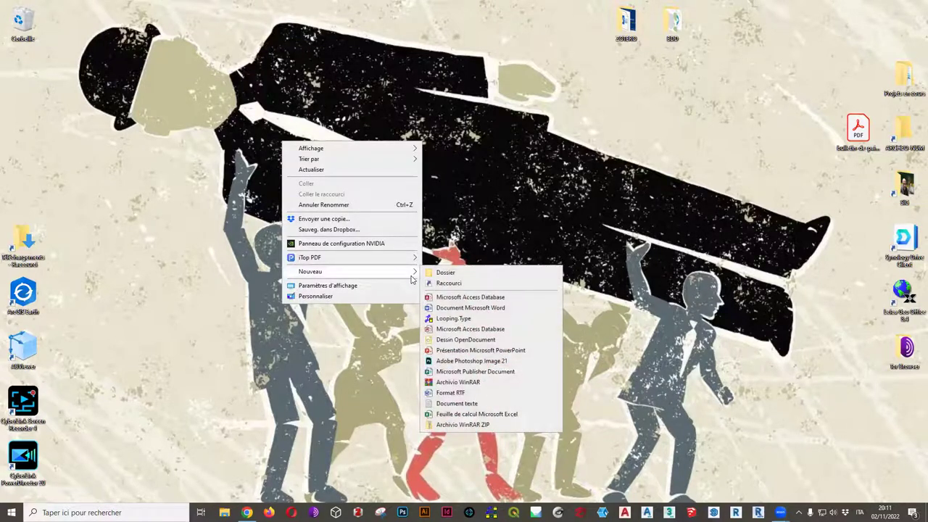
left_click(442, 310)
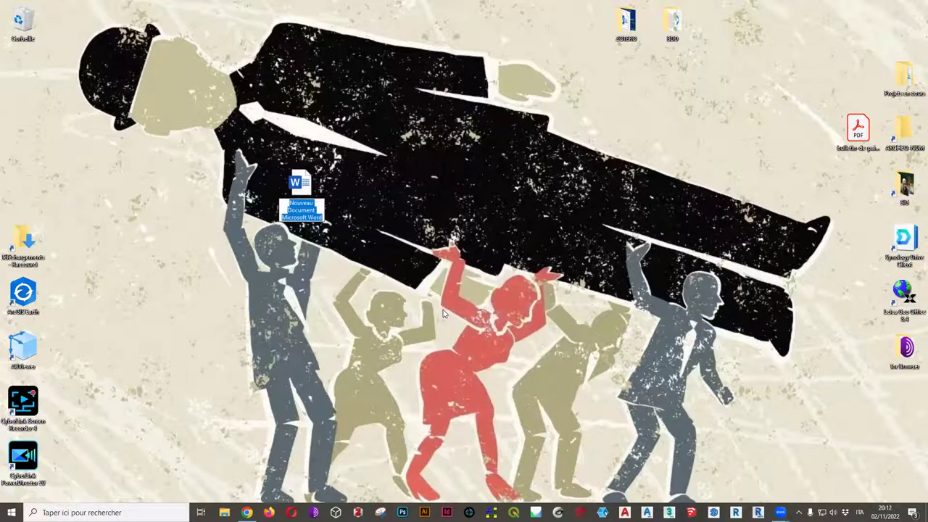
type("2")
type("otero")
type("_formation")
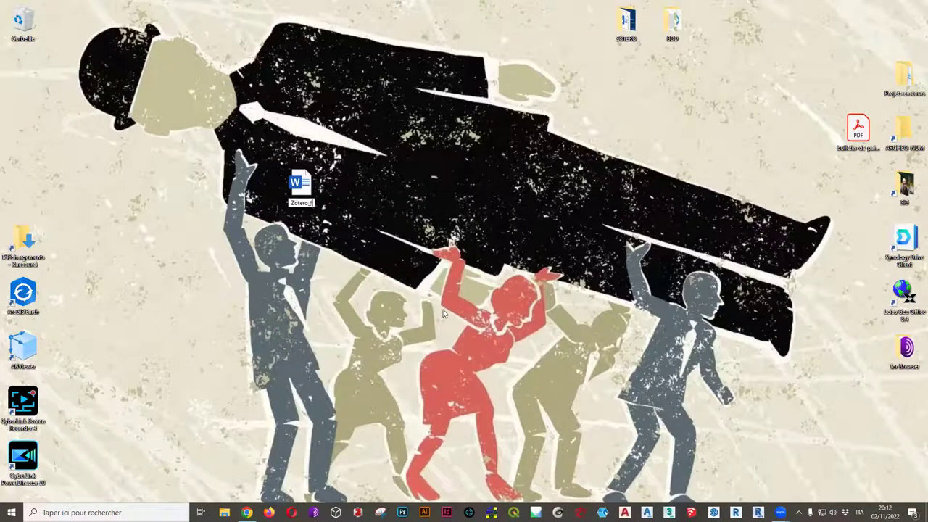
key("Return")
key("Return")
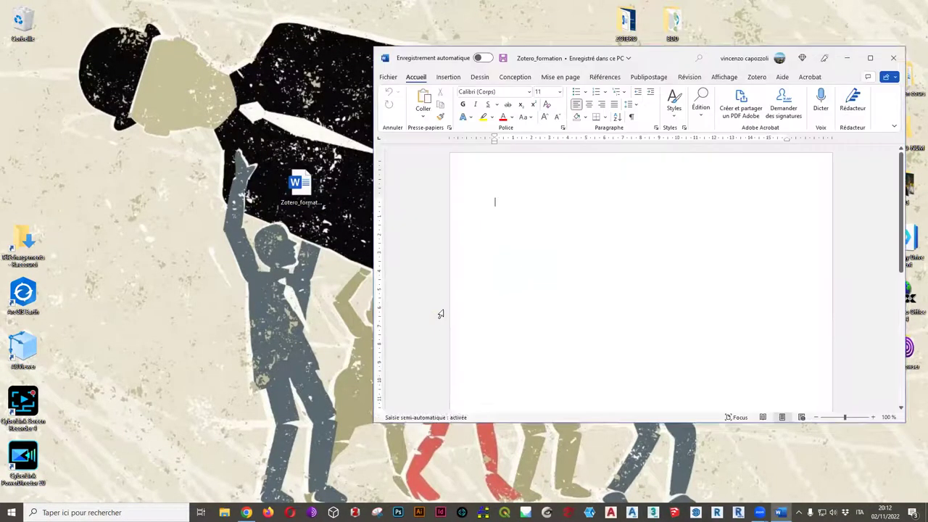
Enlarge the Word window, examine the Zotero commands available in the document, and close it
left_click(870, 57)
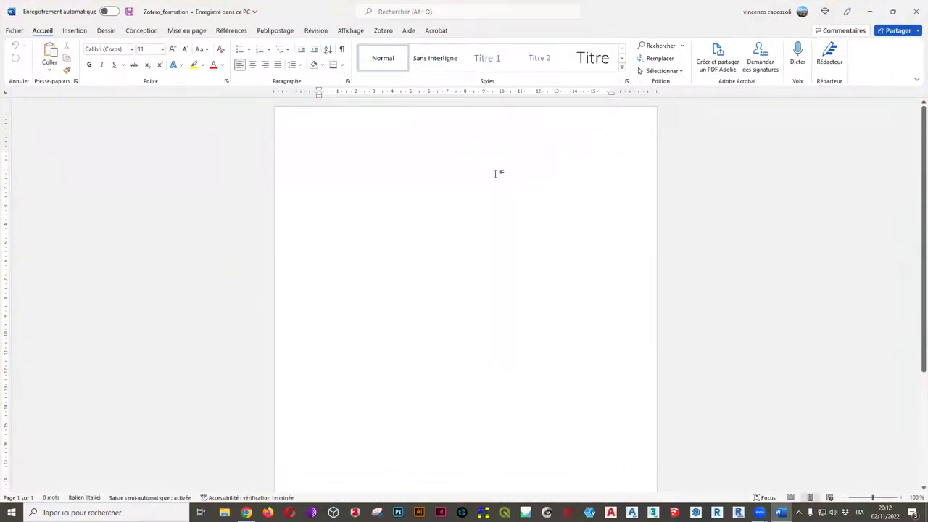
left_click(378, 33)
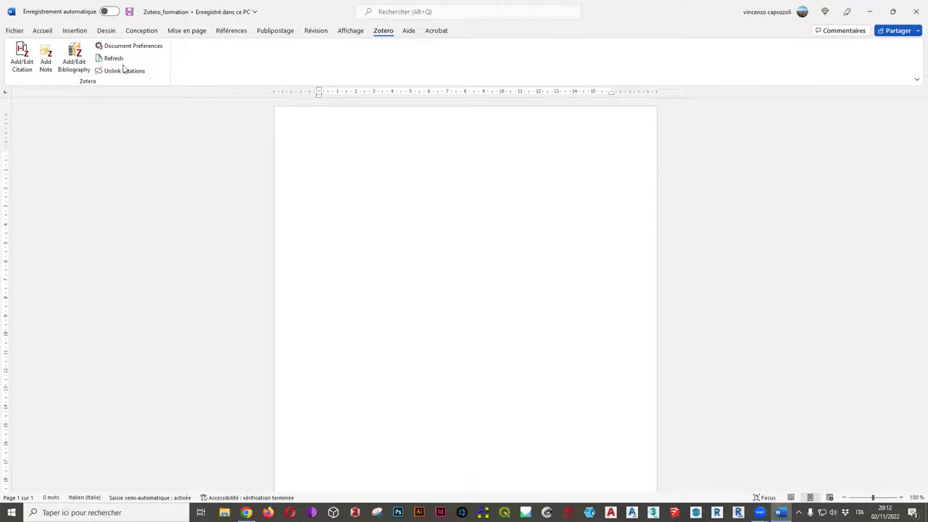
left_click(916, 11)
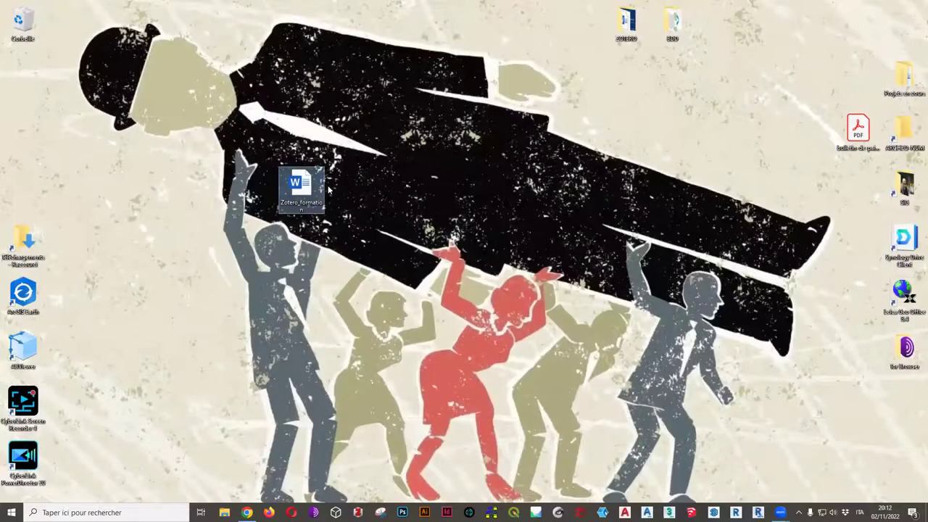
right_click(396, 194)
mouse_move(458, 327)
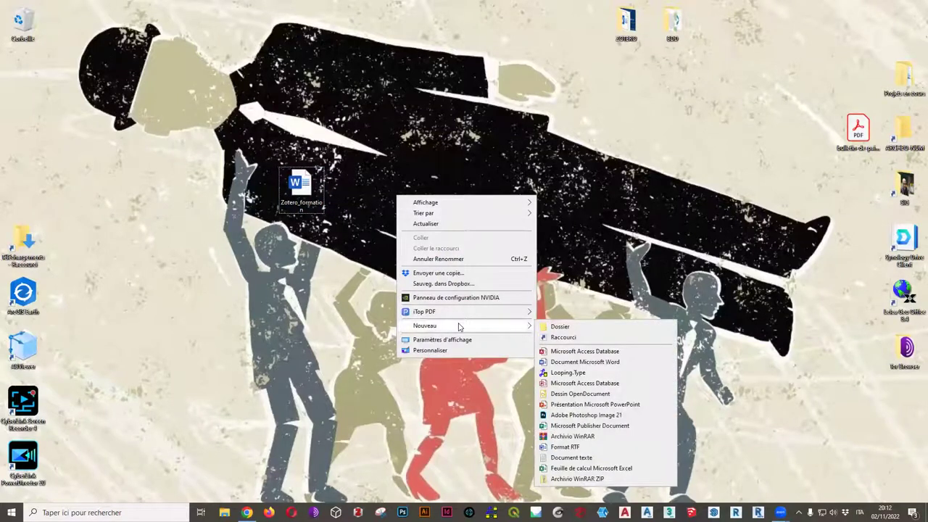
left_click(173, 472)
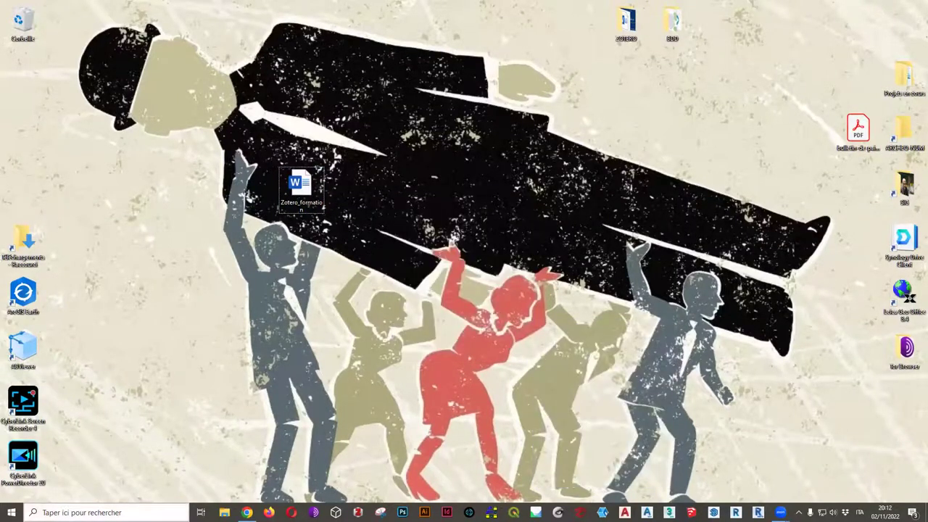
Search the computer for LibreOffice and launch LibreOffice Calc
left_click(109, 511)
type("li")
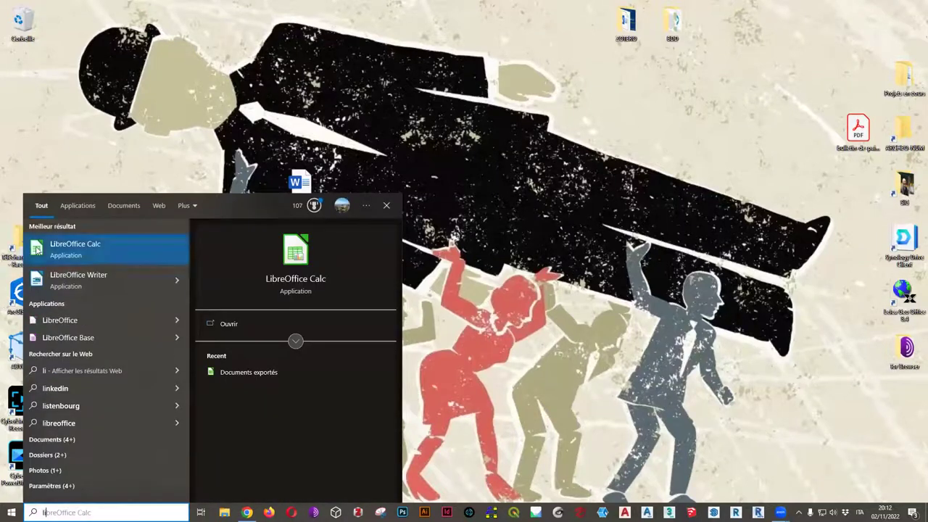
key("Return")
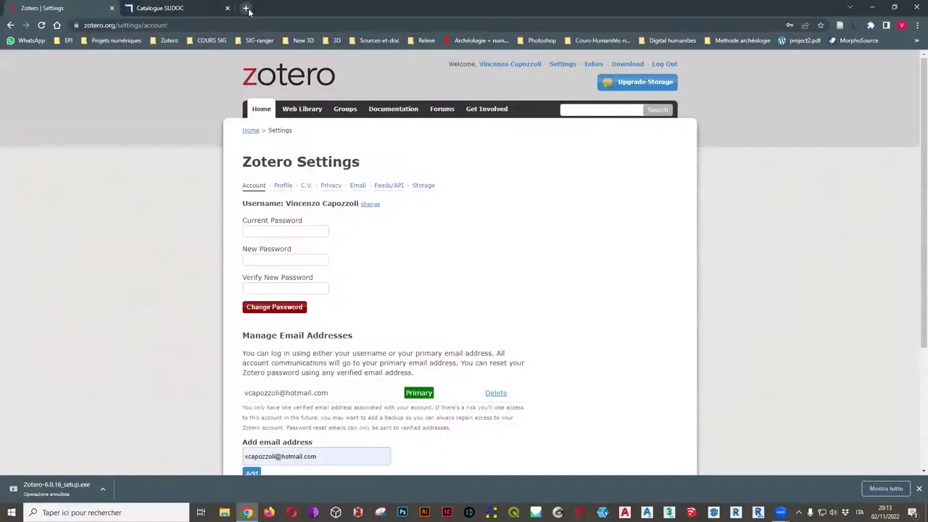
Find Google Docs in a new Chrome tab, create a blank document and examine its Zotero commands
left_click(247, 8)
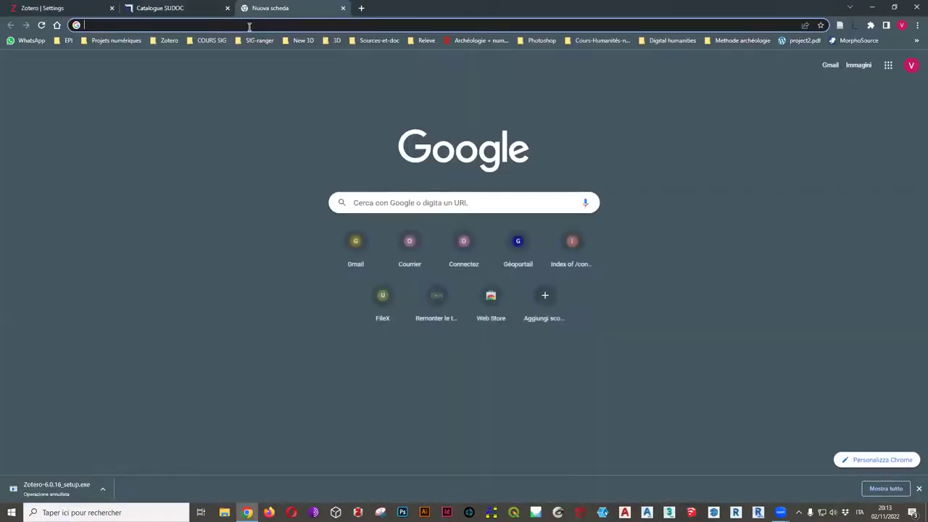
type("google")
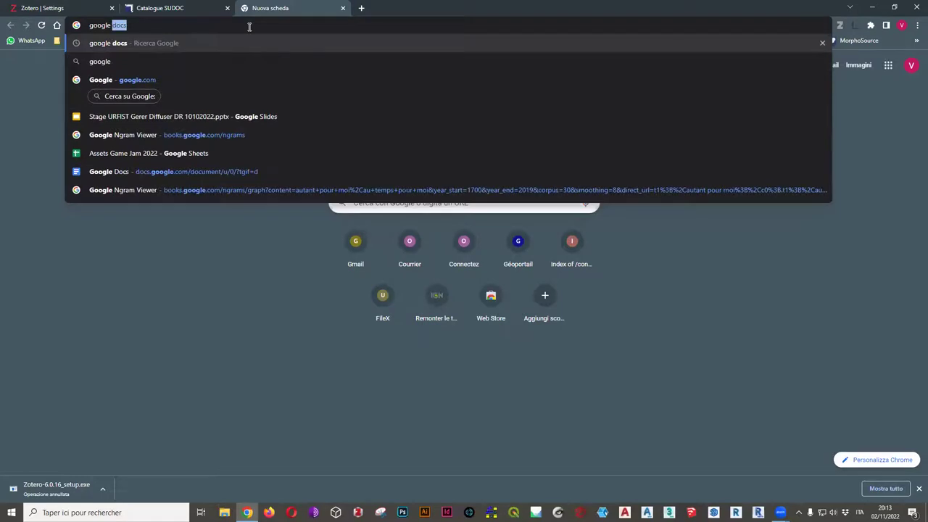
key("Return")
left_click(166, 160)
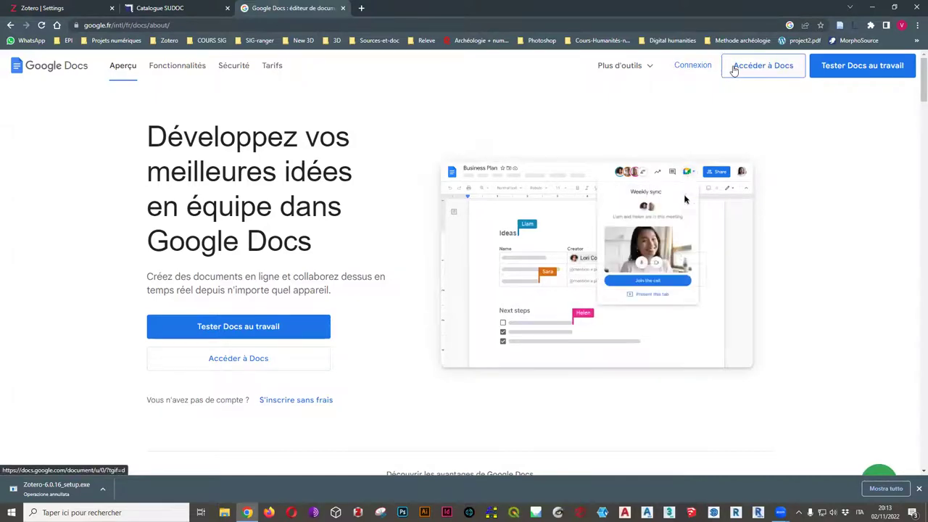
left_click(703, 67)
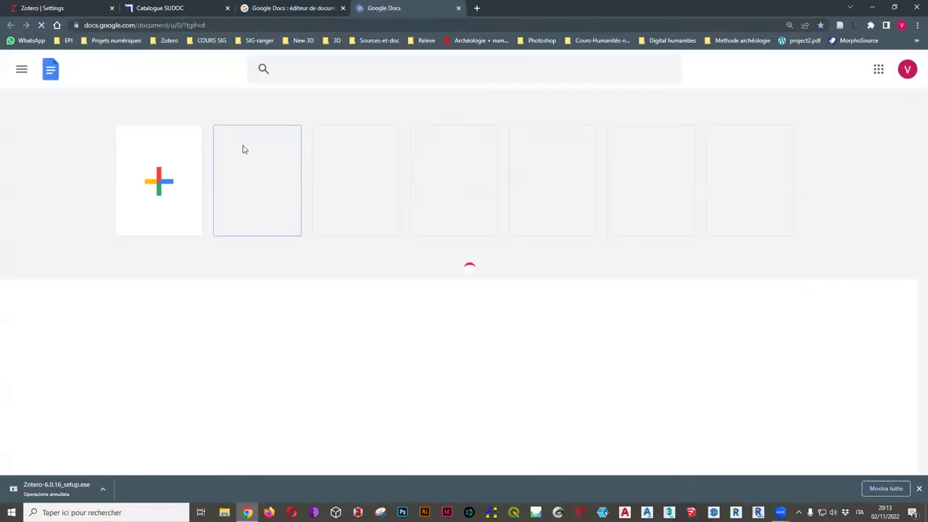
left_click(136, 187)
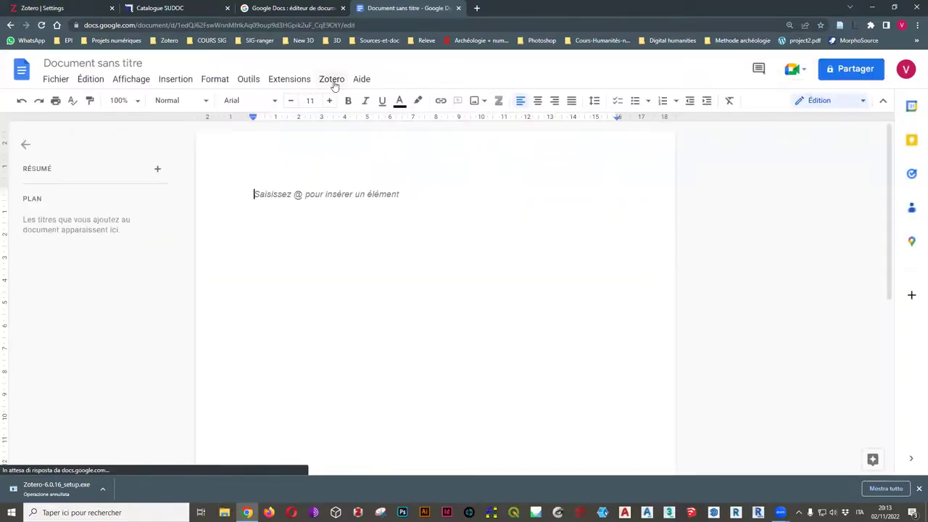
left_click(333, 81)
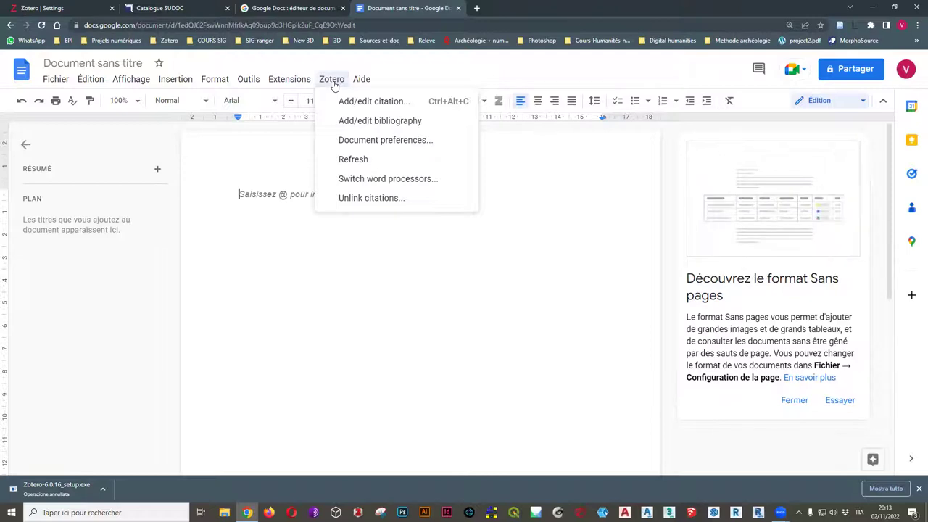
left_click(242, 278)
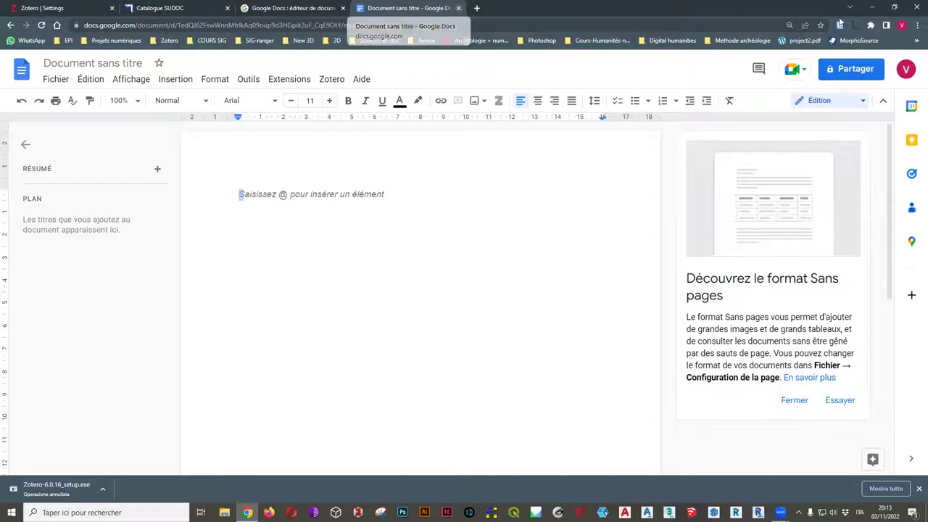
Revisit the open SUDOC catalogue record and the Zotero account settings, and leave the browser for the desktop
left_click(266, 8)
left_click(206, 6)
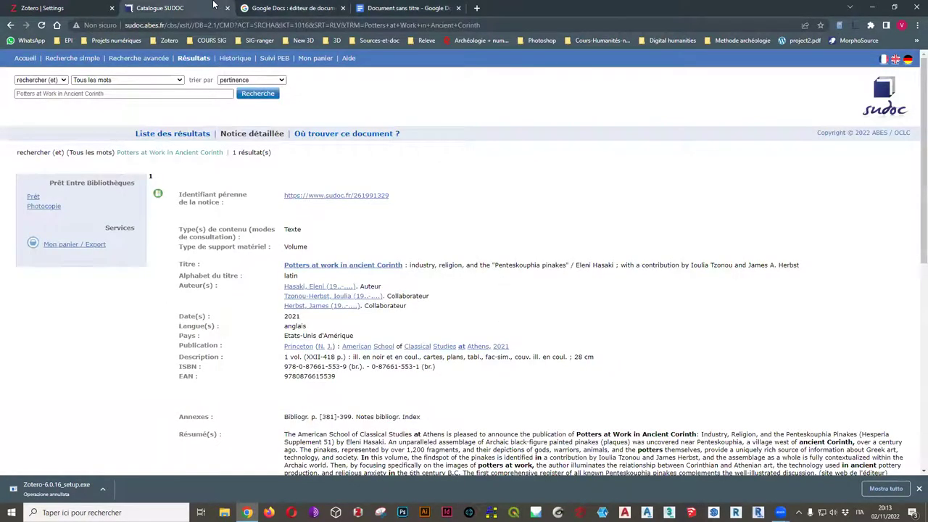
left_click(103, 6)
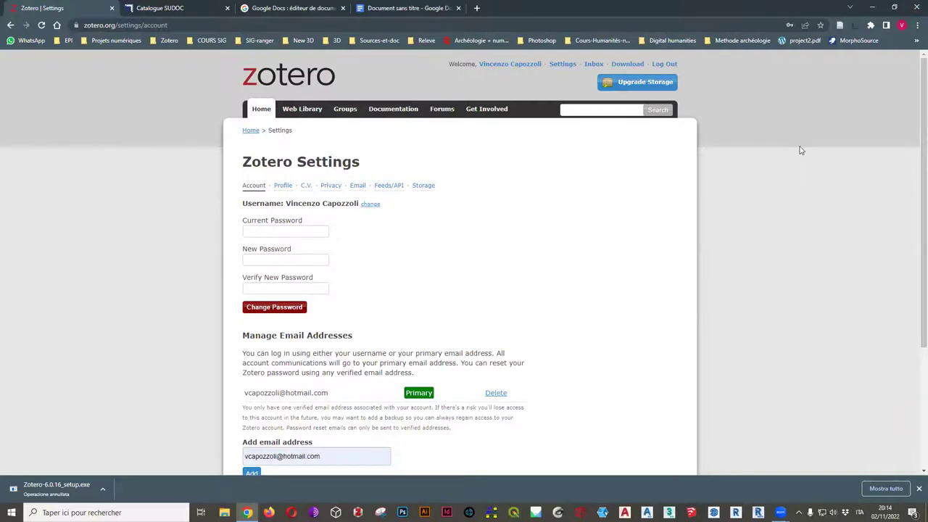
left_click(916, 7)
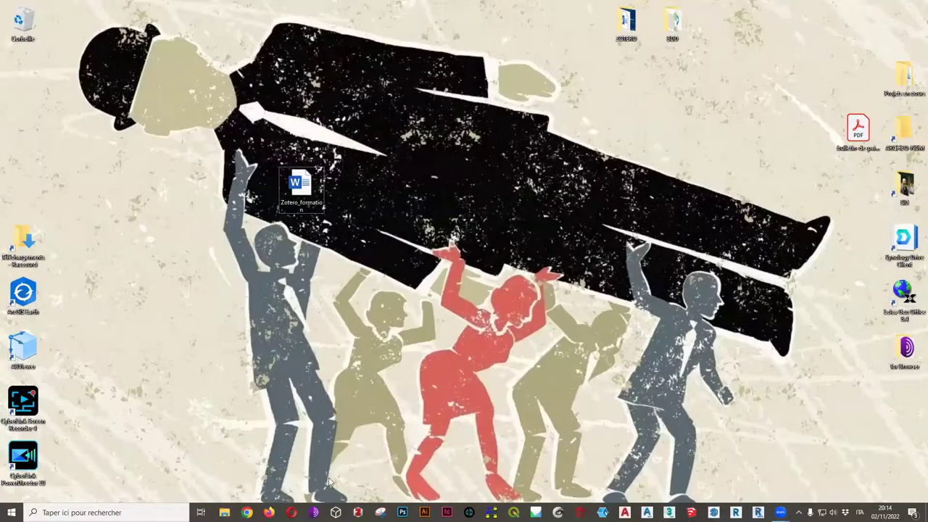
Find and launch the Zotero desktop application, and maximize its window
left_click(82, 513)
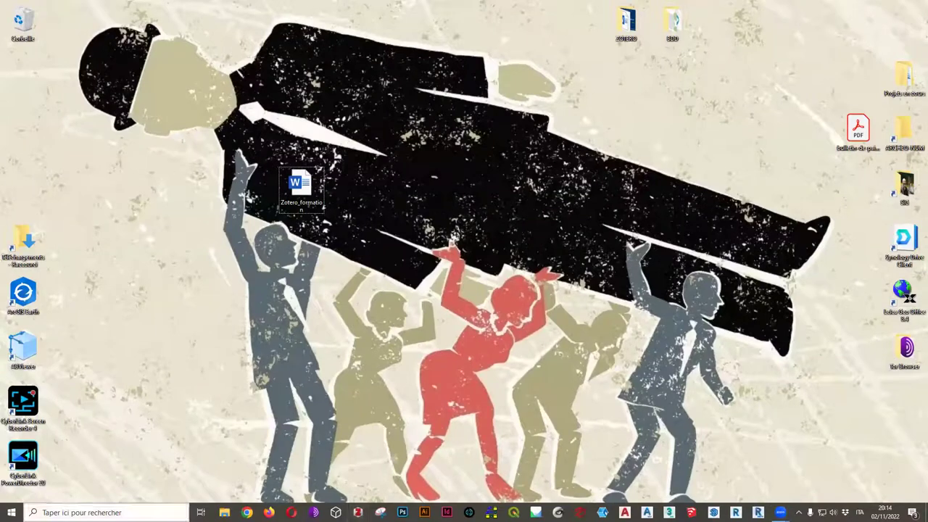
type("zoter")
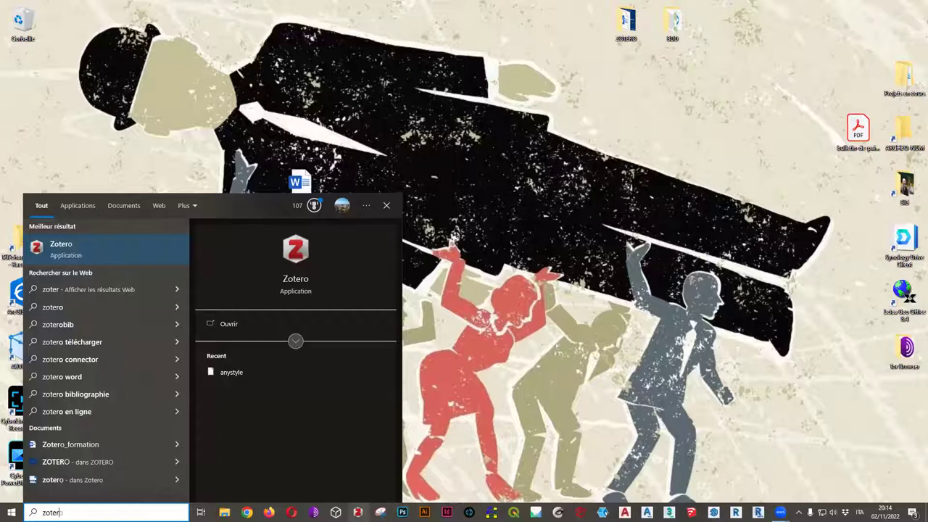
left_click(69, 246)
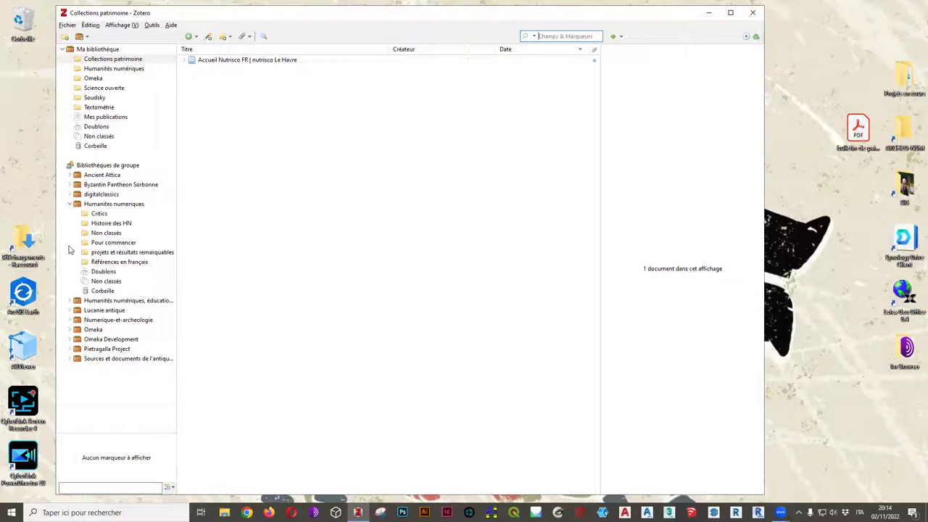
left_click(730, 12)
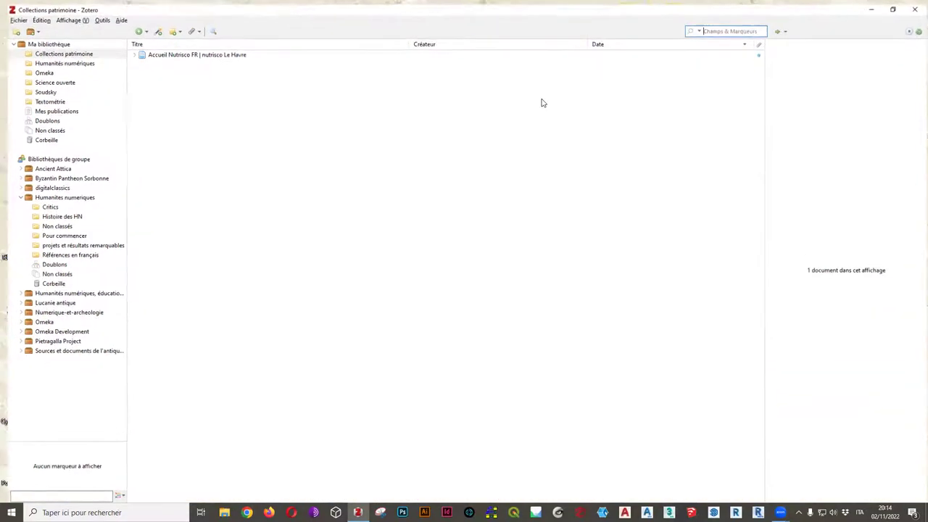
View the Humanités numériques collection, collapse the Humanites numeriques group library and display all items of Ma bibliothèque
left_click(41, 61)
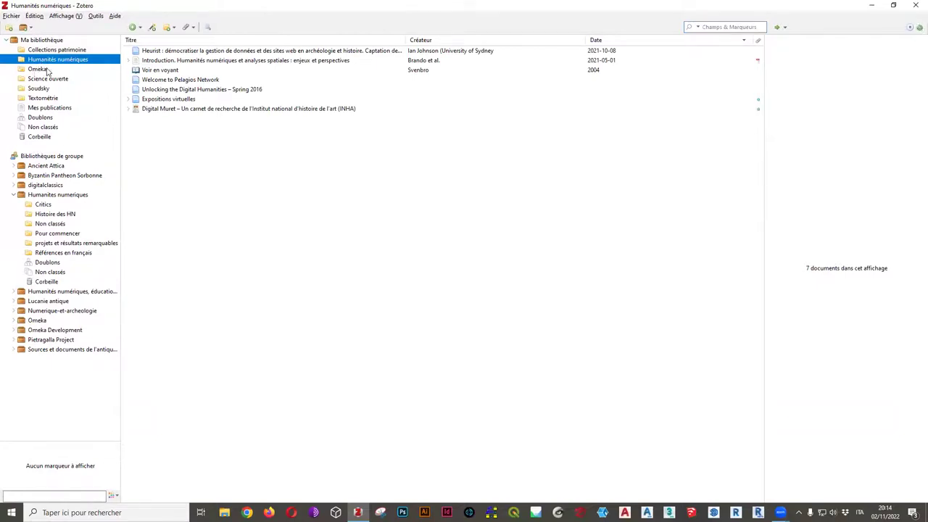
left_click(13, 195)
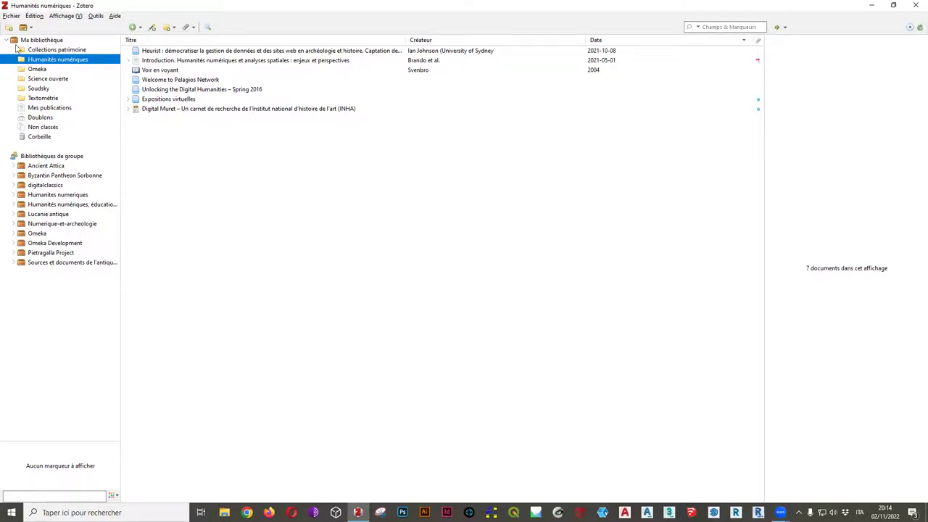
left_click(44, 41)
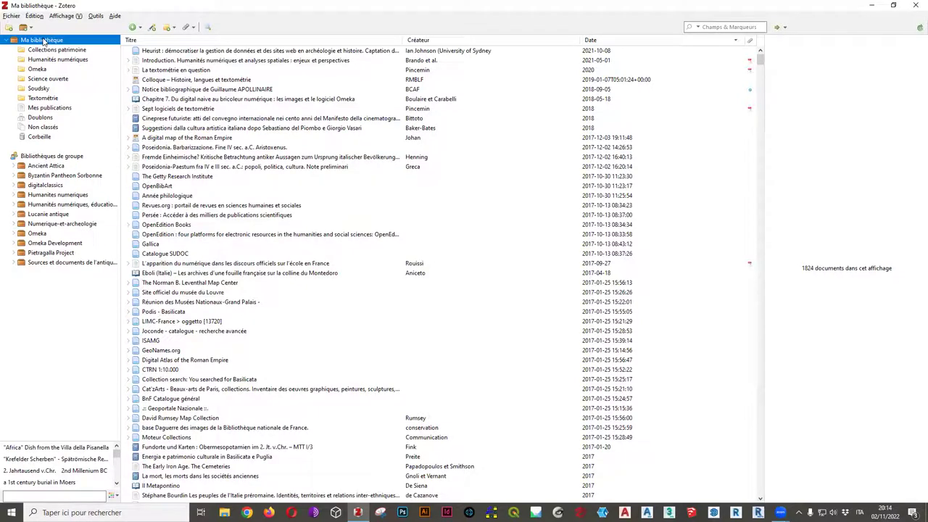
Widen the collections pane so the library names fit, and look through the item list of Ma bibliothèque
left_click_drag(120, 86, 156, 86)
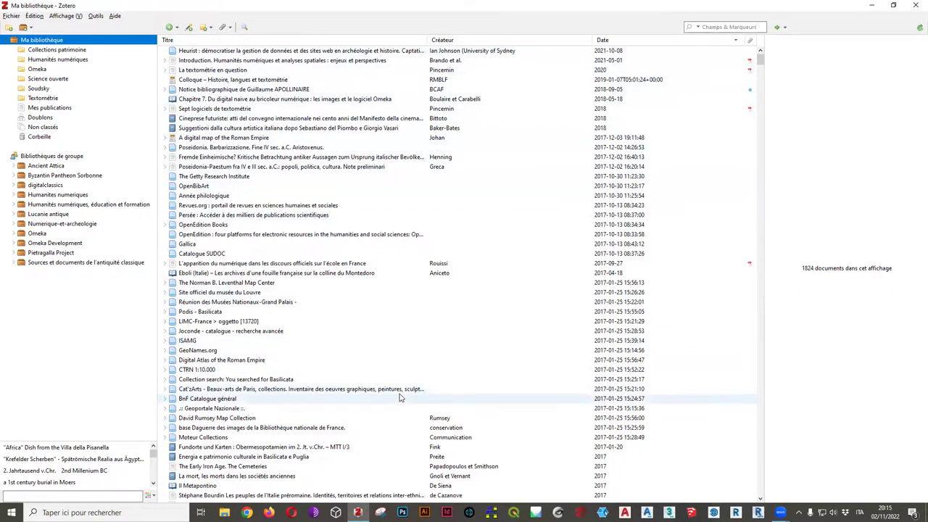
scroll(398, 357, "down", 10)
scroll(398, 354, "down", 15)
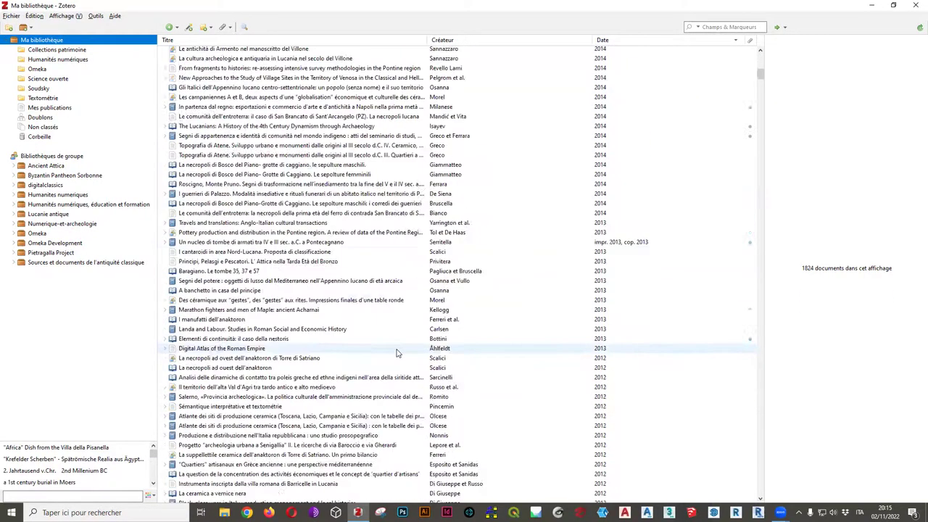
scroll(398, 354, "down", 15)
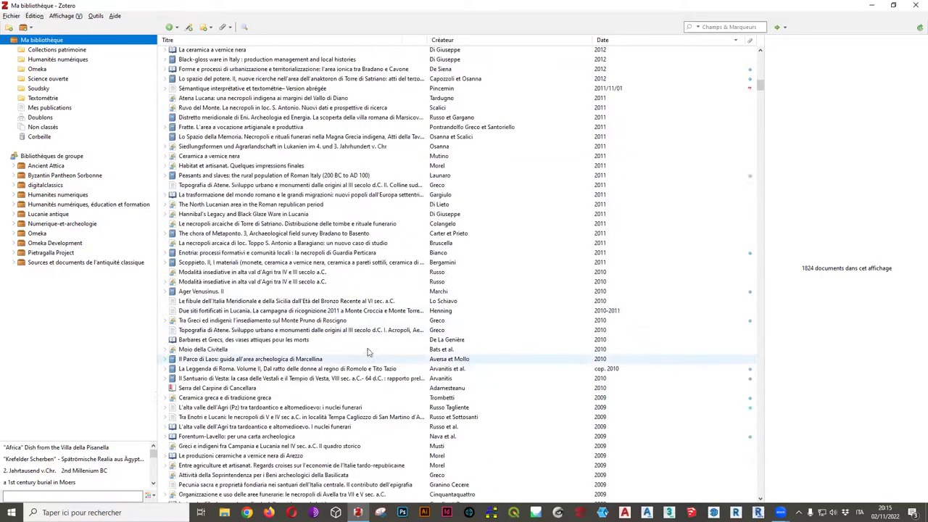
scroll(353, 292, "up", 10)
scroll(352, 290, "up", 10)
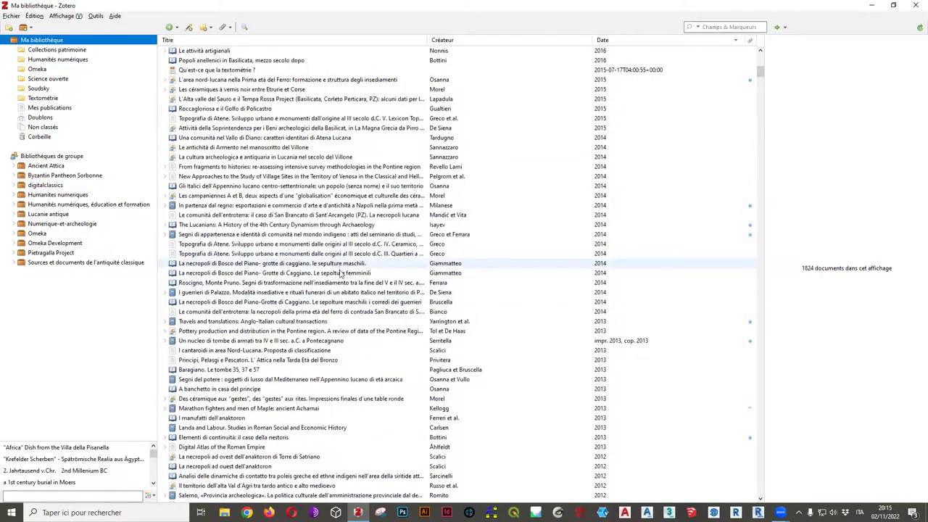
scroll(341, 283, "up", 10)
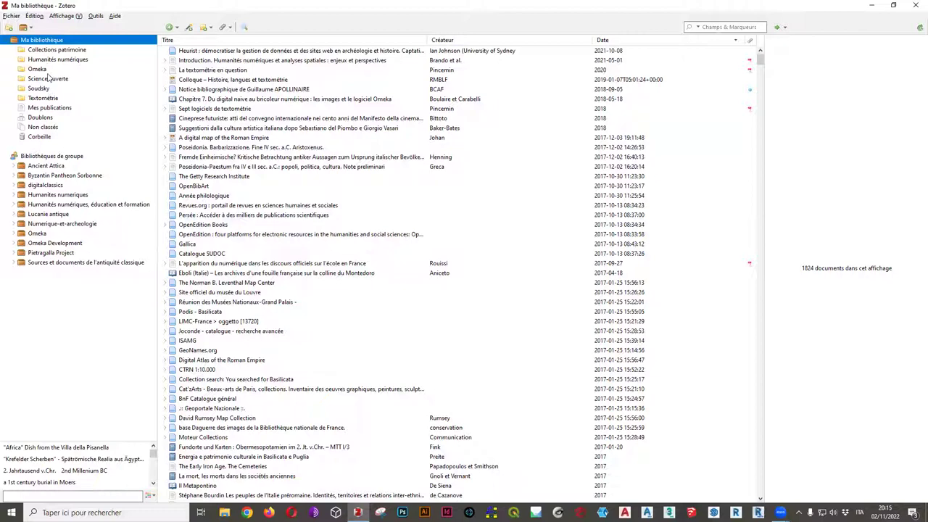
View Mes publications and all items of Ma bibliothèque, and look through the duplicates in Doublons
left_click(42, 108)
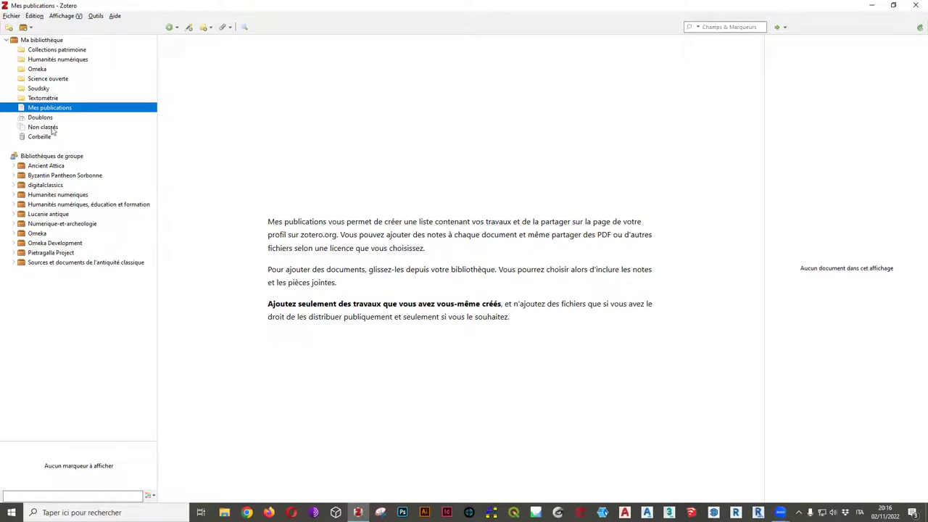
left_click(51, 42)
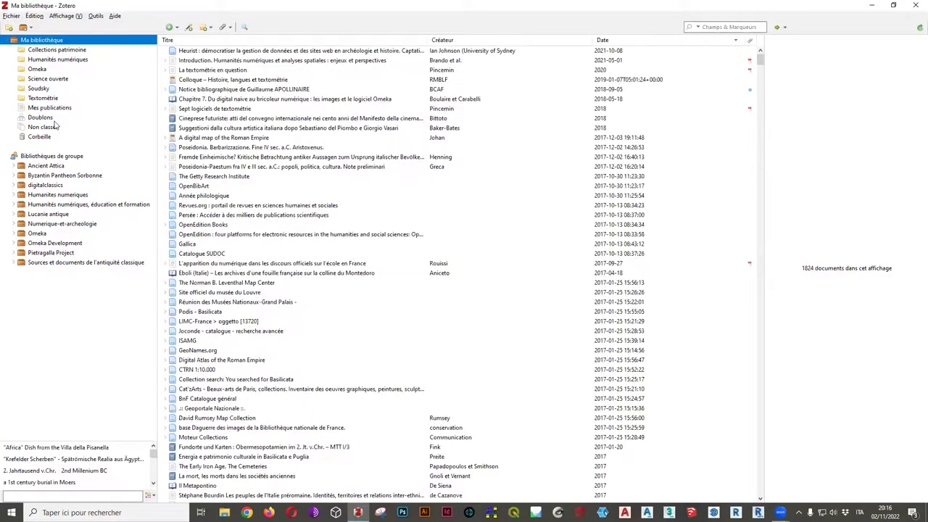
left_click(53, 119)
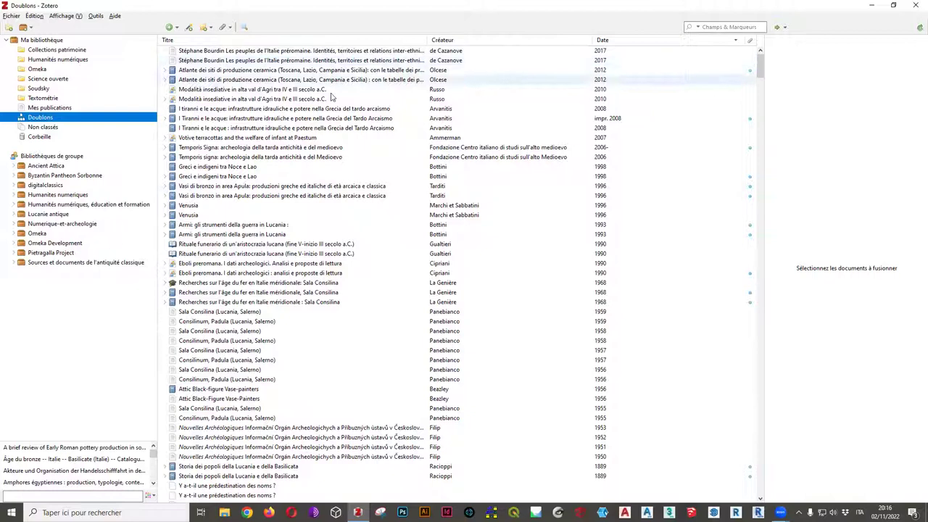
scroll(308, 258, "down", 5)
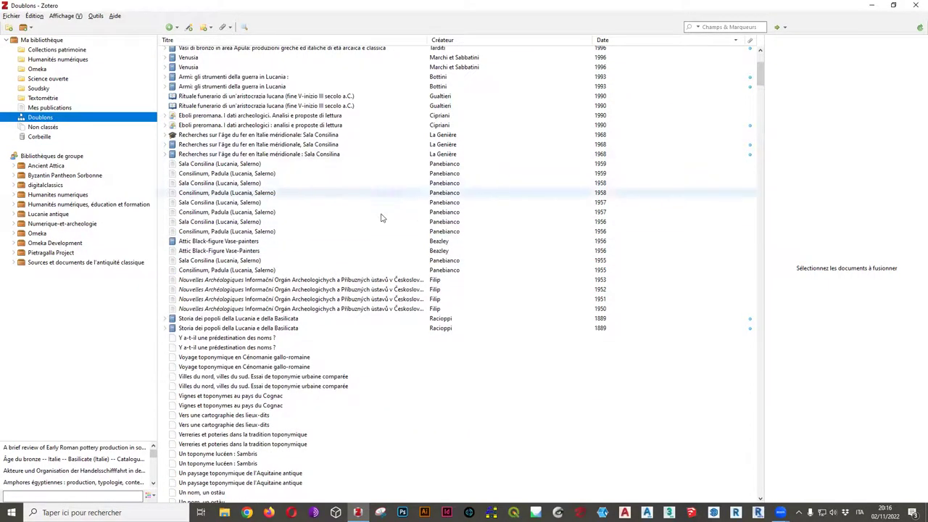
scroll(379, 216, "down", 6)
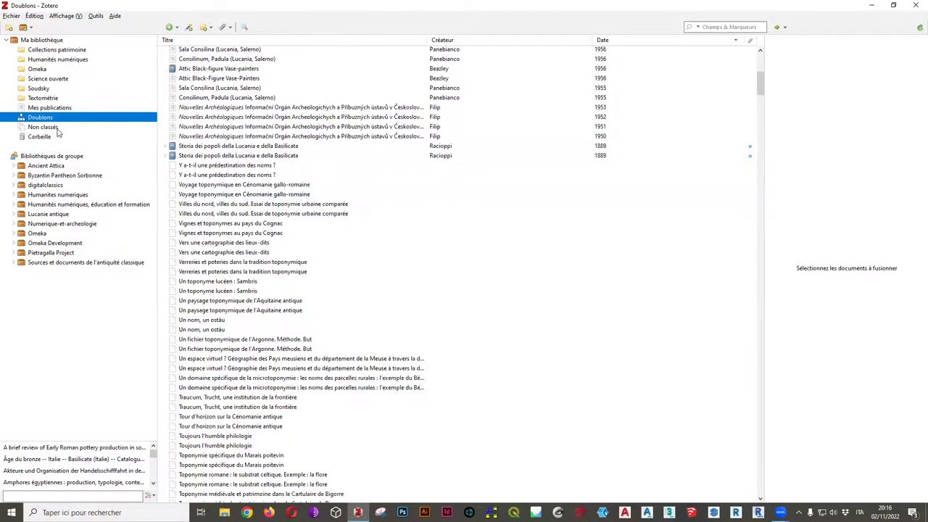
View the unfiled items in Non classés and return to the Doublons list
left_click(58, 128)
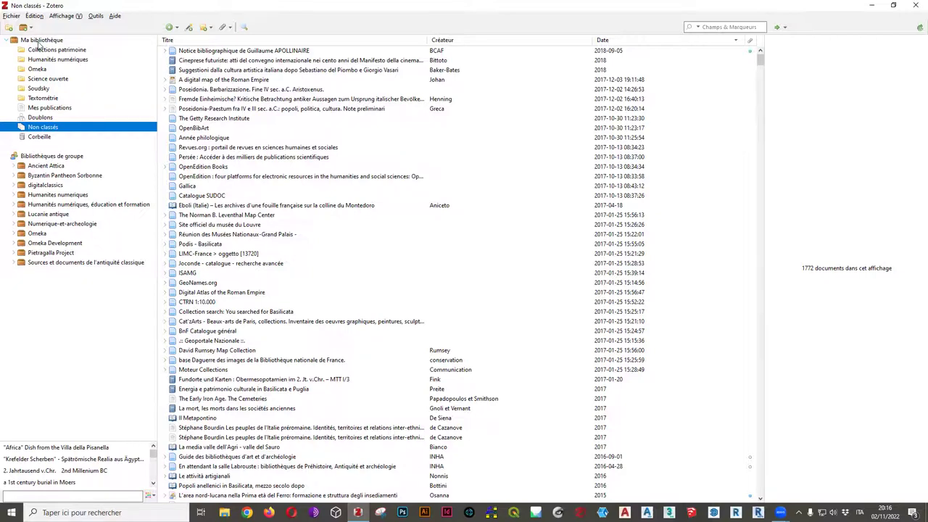
left_click(43, 118)
left_click(45, 128)
left_click(48, 120)
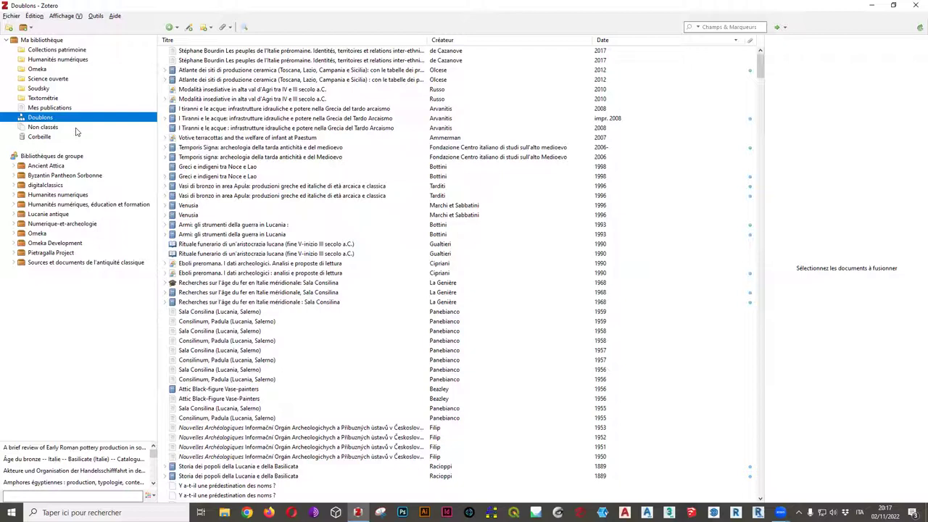
Examine the 2017 duplicate pair on "Les peuples de l'Italie préromaine" with its available commands, and the details of the 2012 "Atlante dei siti di produzione ceramica" pair
left_click(296, 52)
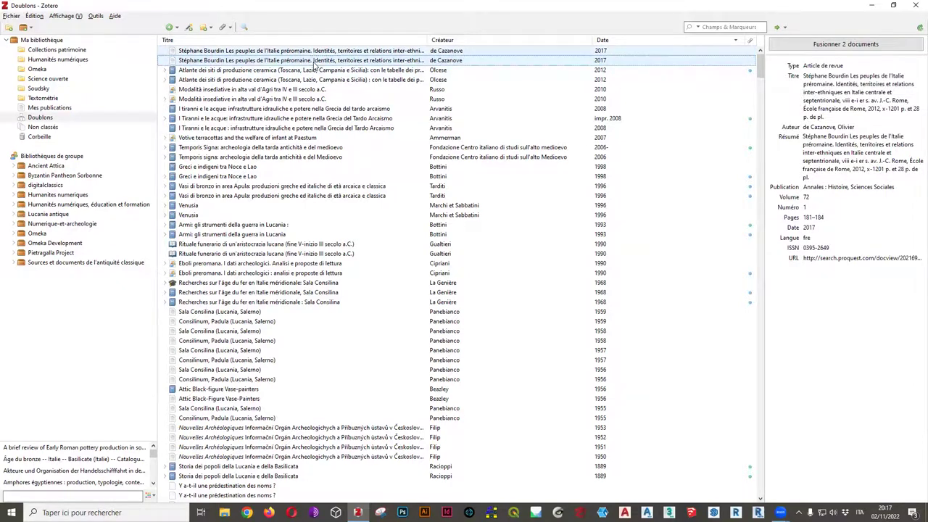
right_click(611, 55)
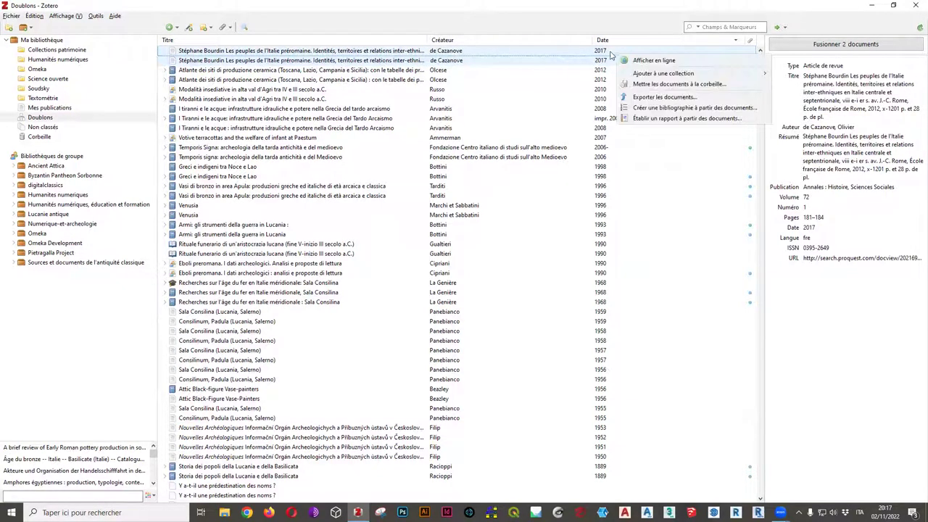
left_click(570, 77)
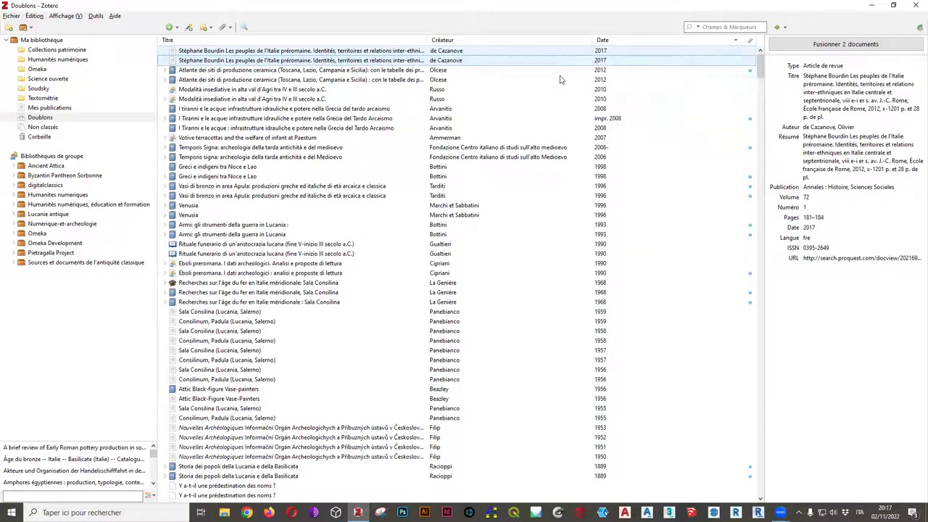
left_click(559, 76)
left_click(566, 56)
left_click(614, 77)
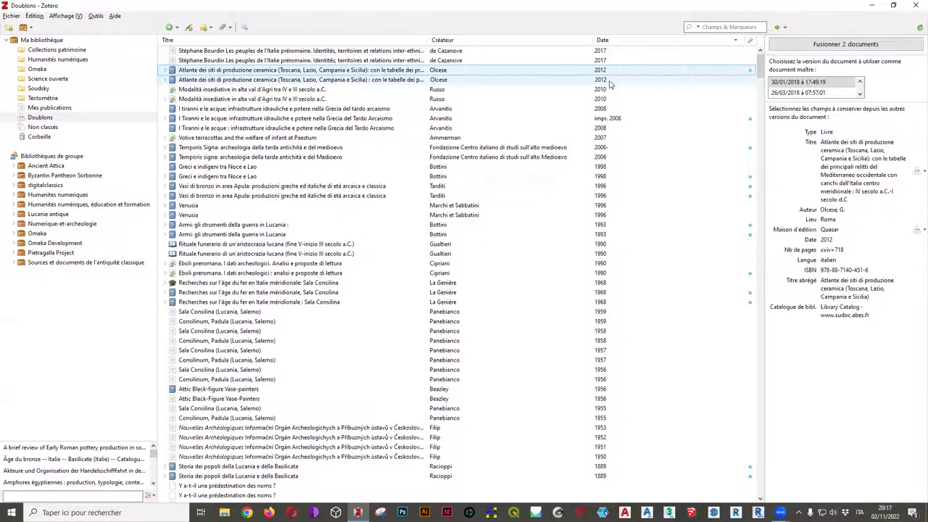
Merge the two 2017 duplicate journal articles on "Les peuples de l'Italie préromaine"
left_click(612, 59)
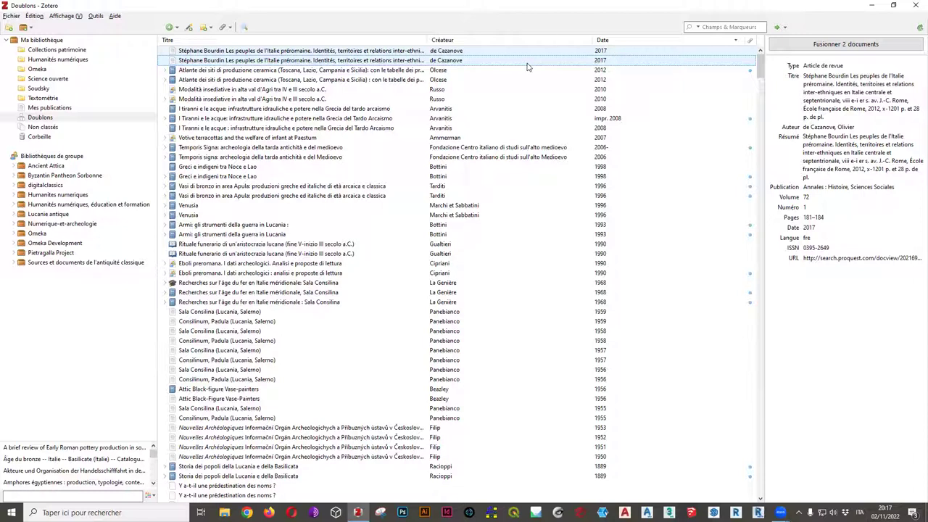
right_click(443, 64)
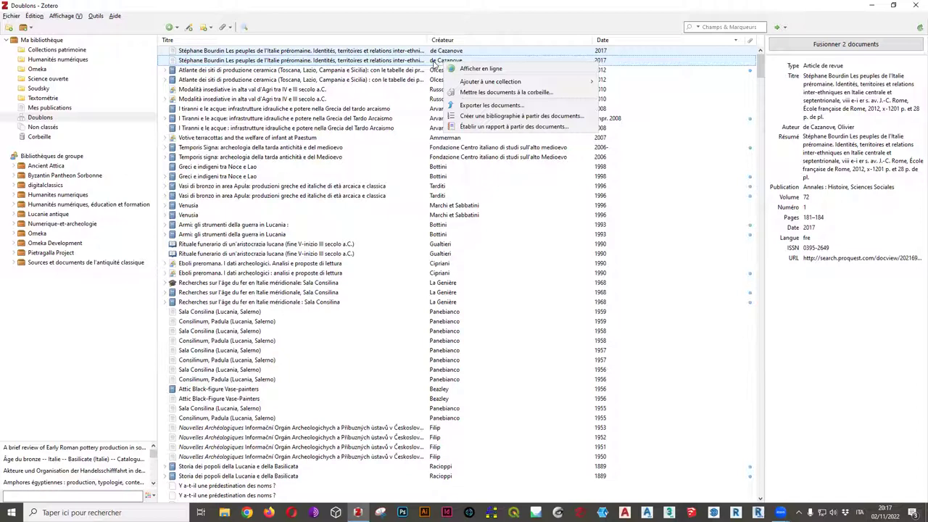
left_click(323, 83)
left_click(312, 92)
left_click(394, 61)
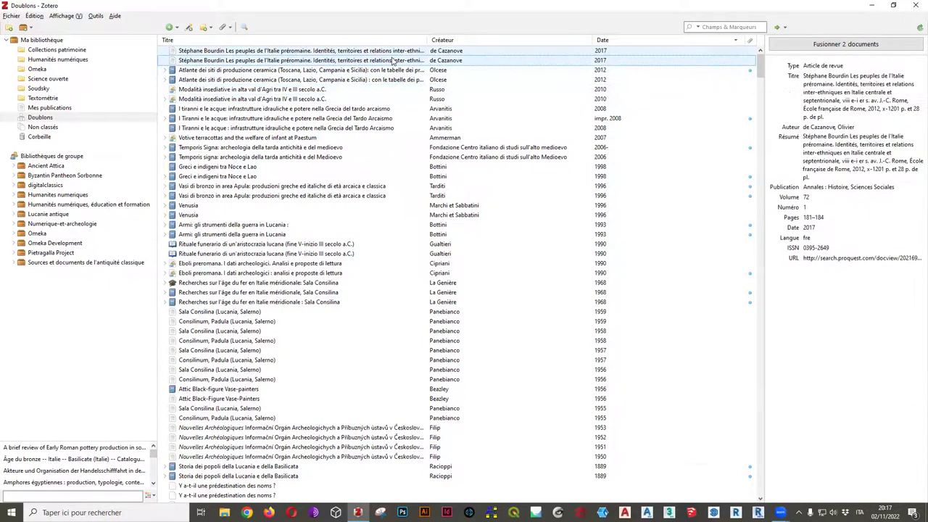
left_click(812, 46)
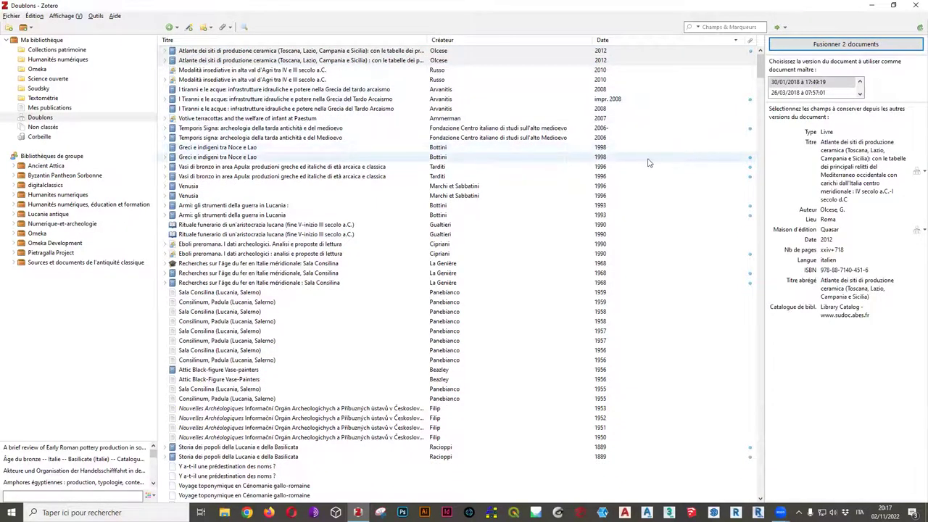
Compare the 30/01/2018 and 26/03/2018 versions of the "Atlante dei siti di produzione ceramica" duplicates field by field
left_click(828, 93)
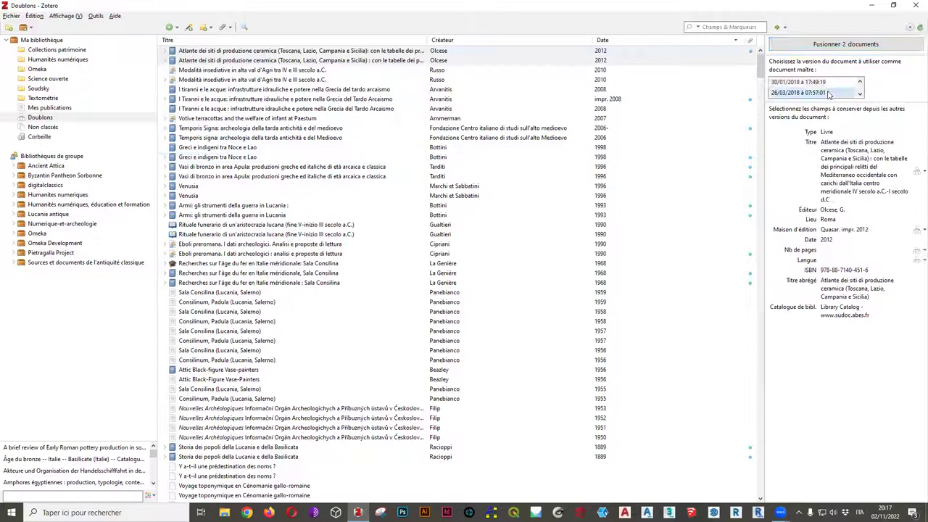
left_click(827, 83)
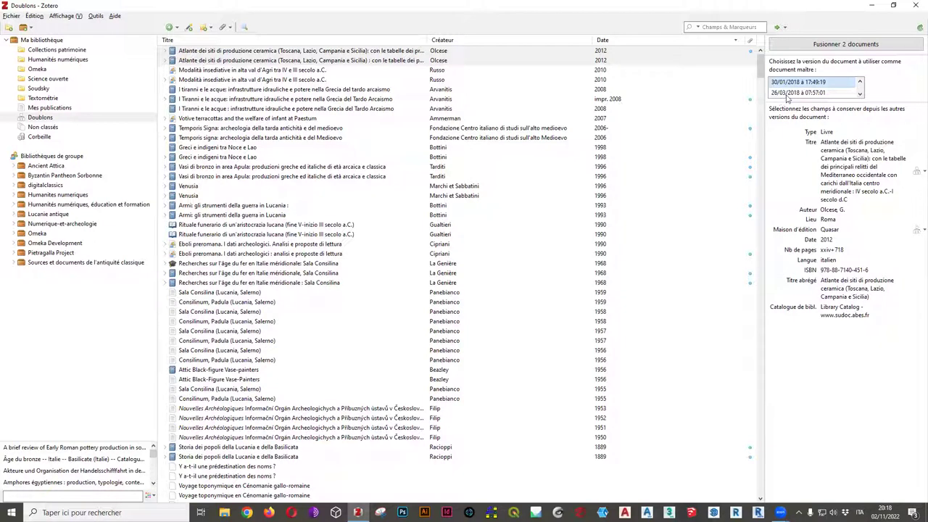
left_click(790, 94)
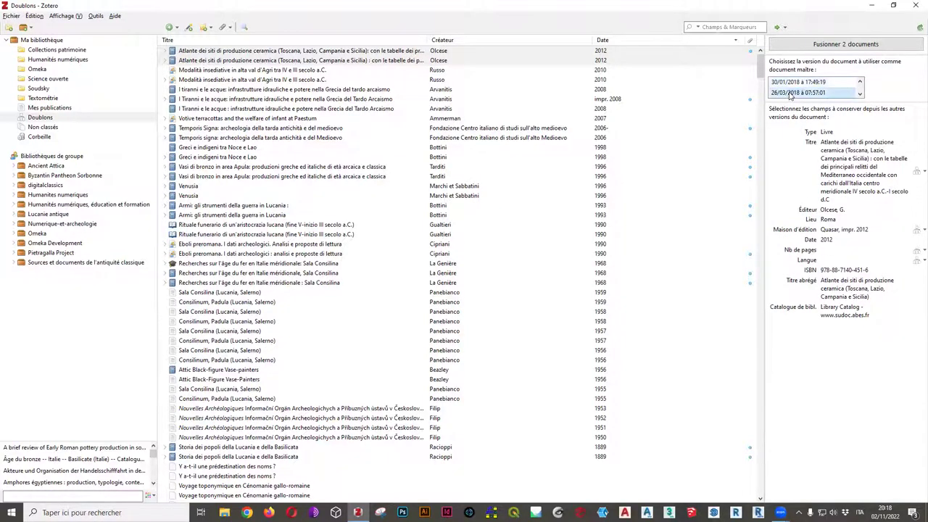
left_click(793, 84)
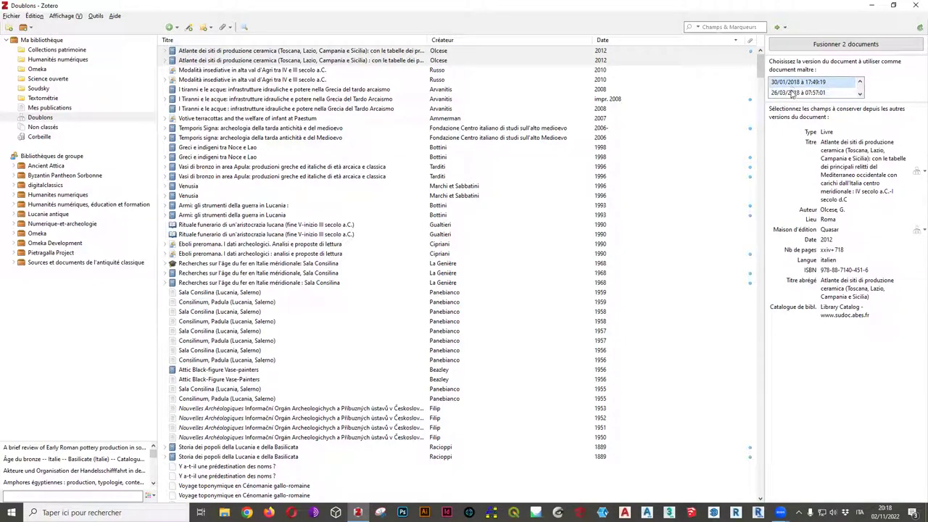
left_click(793, 93)
left_click(794, 84)
left_click(795, 93)
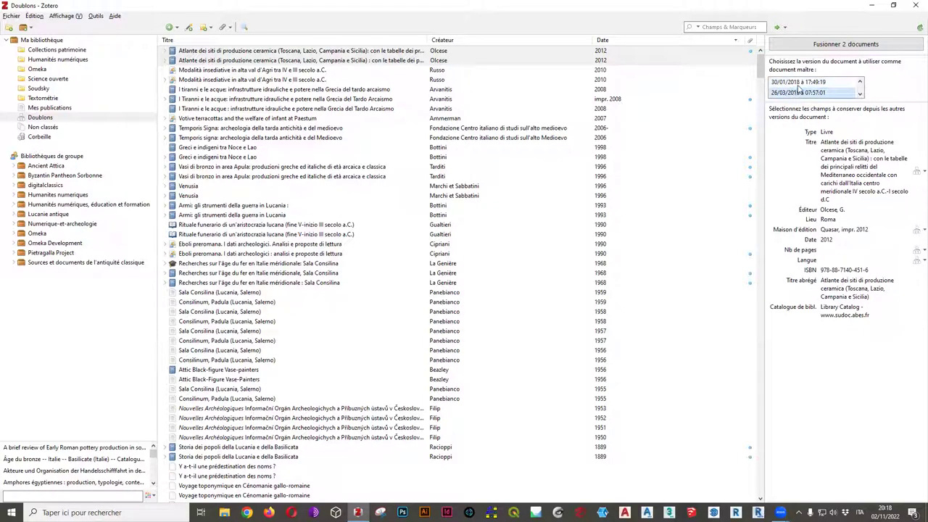
left_click(800, 84)
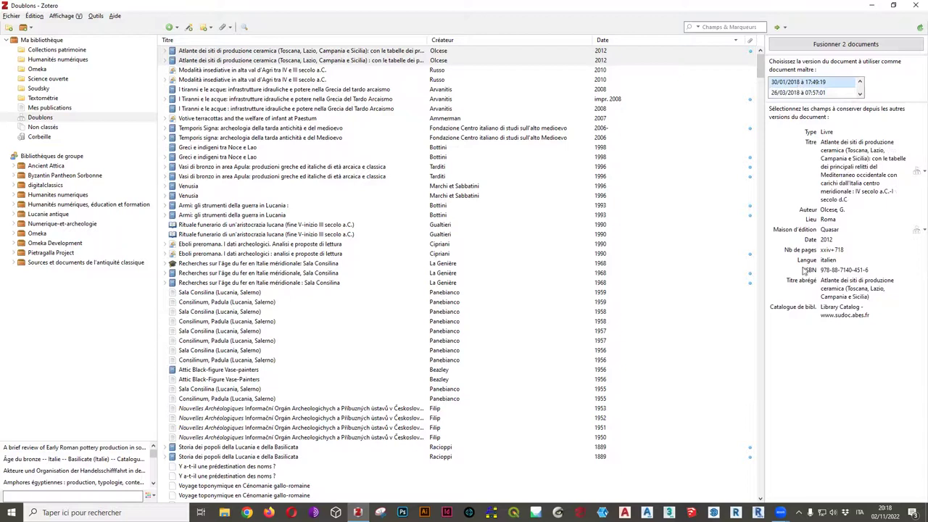
left_click(793, 96)
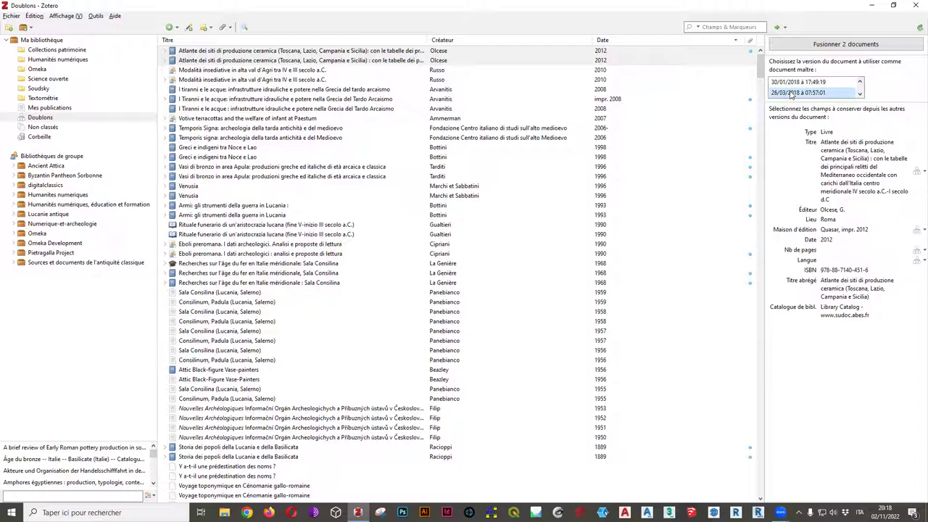
Merge the two "Atlante dei siti di produzione ceramica" duplicates with the 30/01/2018 à 17:49:19 version as master document
left_click(470, 62)
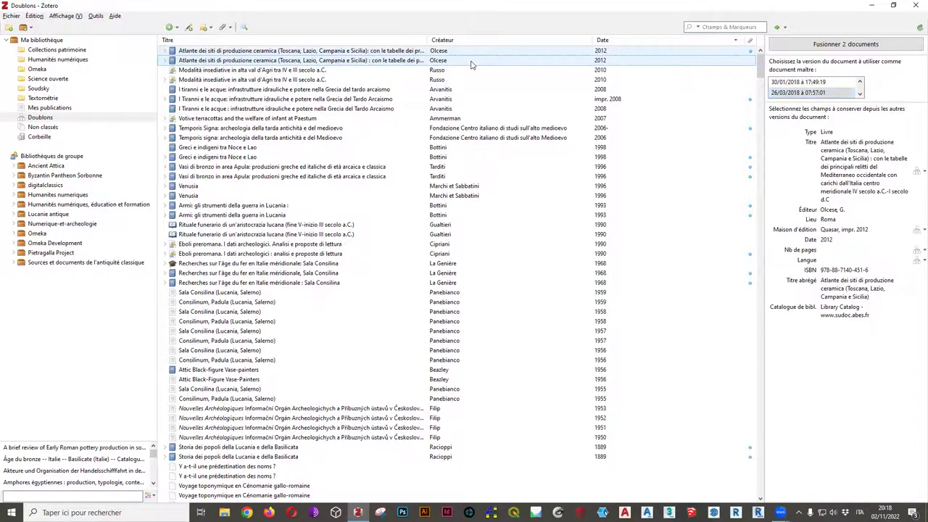
right_click(279, 63)
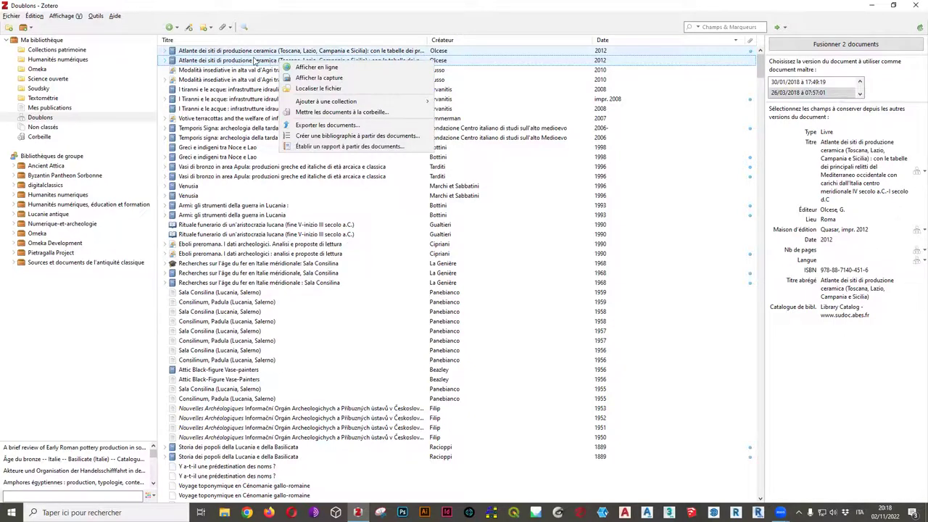
left_click(827, 82)
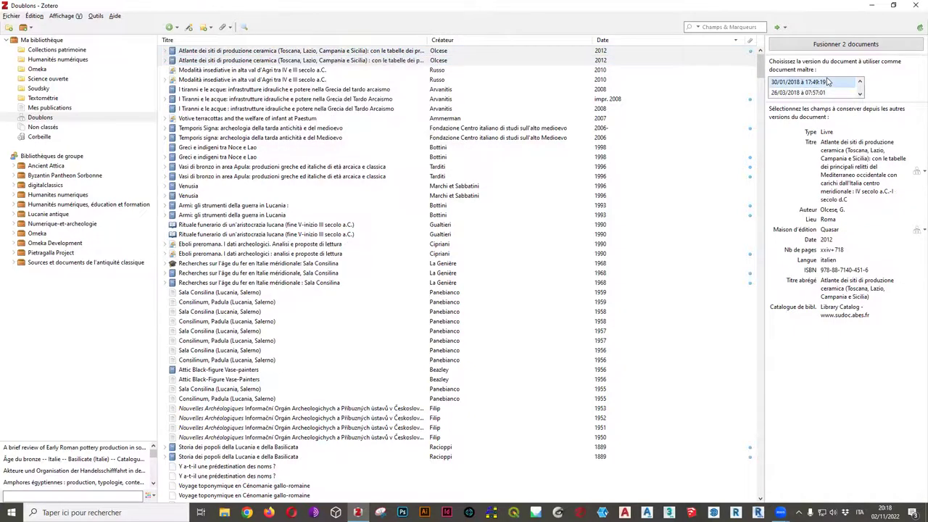
left_click(818, 93)
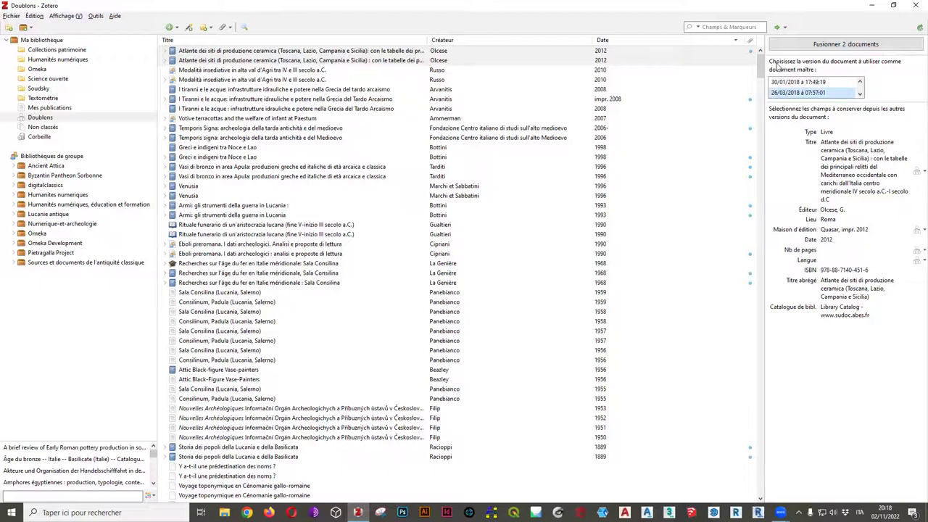
left_click(830, 84)
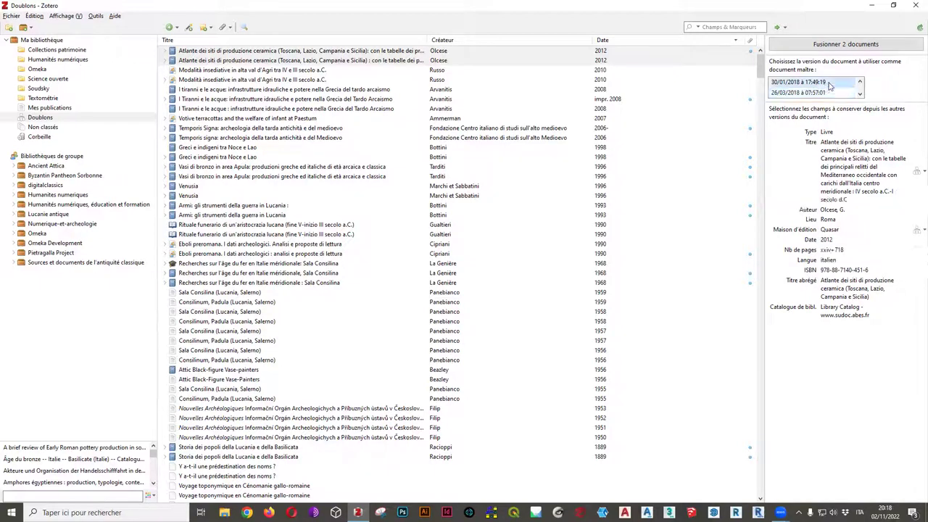
left_click(844, 47)
left_click(844, 45)
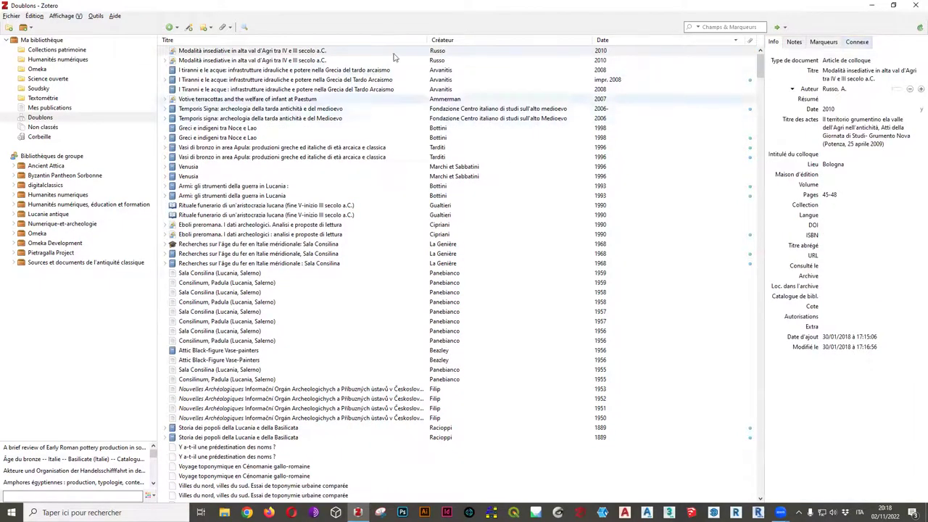
Select the 2010 duplicate pair "Modalità insediative in alta val d'Agri tra IV e III secolo a.C." and check its merge details
left_click(330, 60)
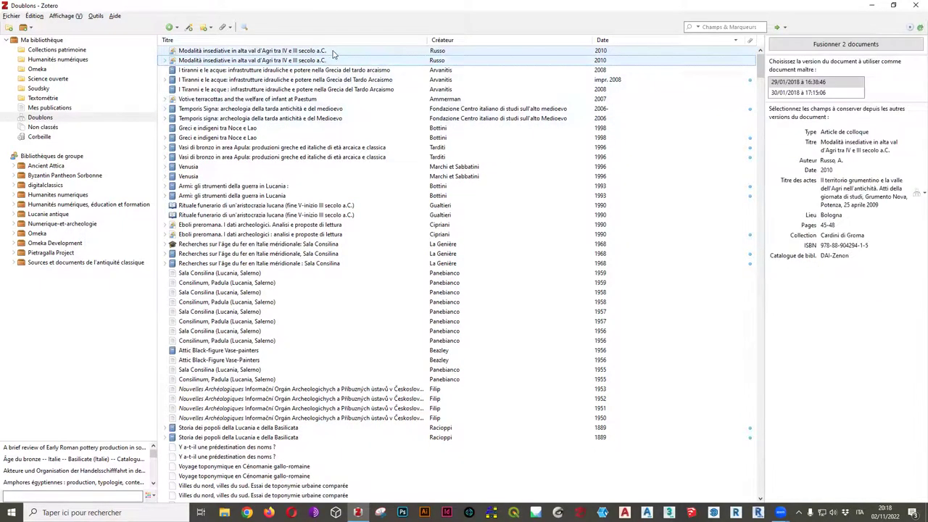
left_click(330, 71)
right_click(316, 58)
left_click(295, 54)
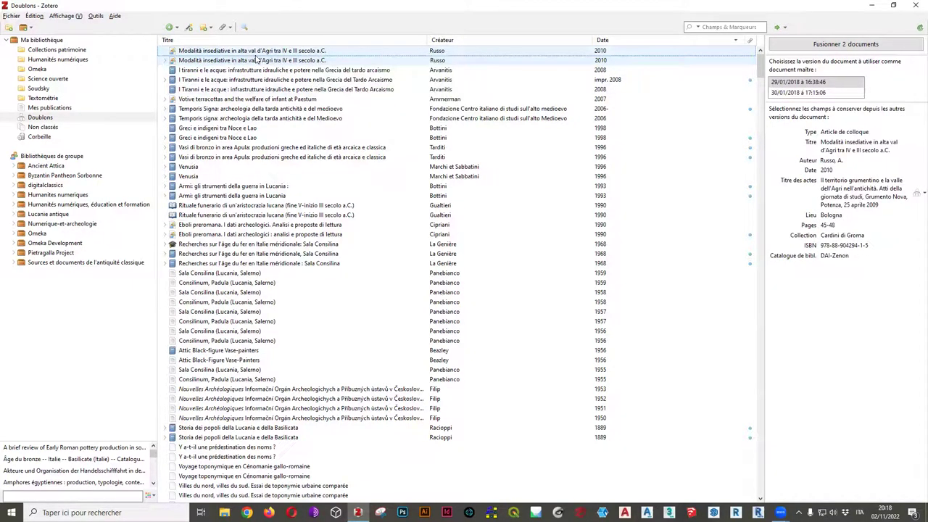
Compare the two "Modalità insediative in alta val d'Agri" duplicates and merge them with the 29/01/2018 à 16:38:46 version as master document
left_click(817, 92)
left_click(819, 82)
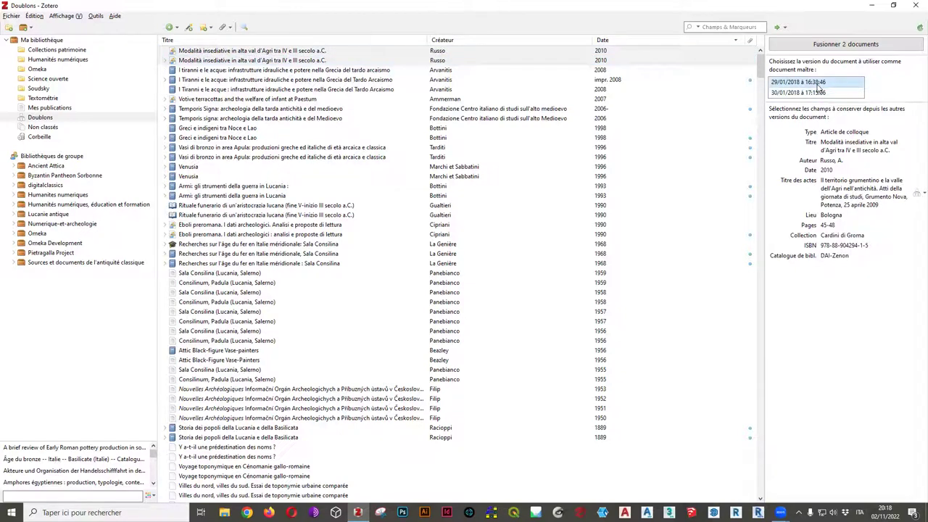
left_click(819, 95)
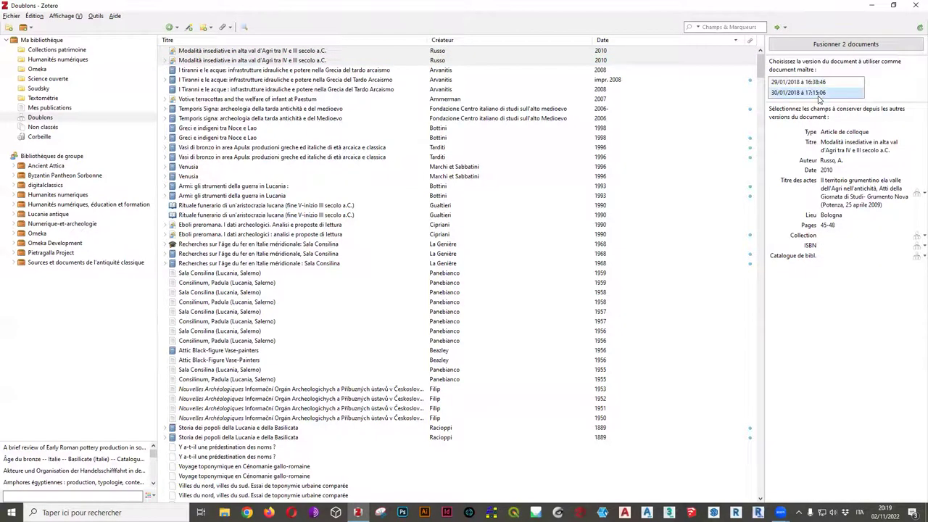
left_click(818, 83)
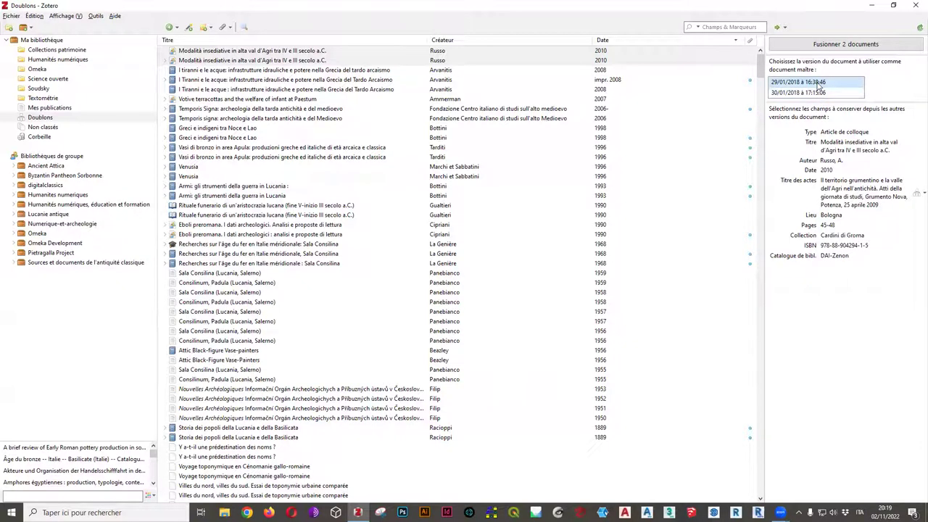
left_click(835, 45)
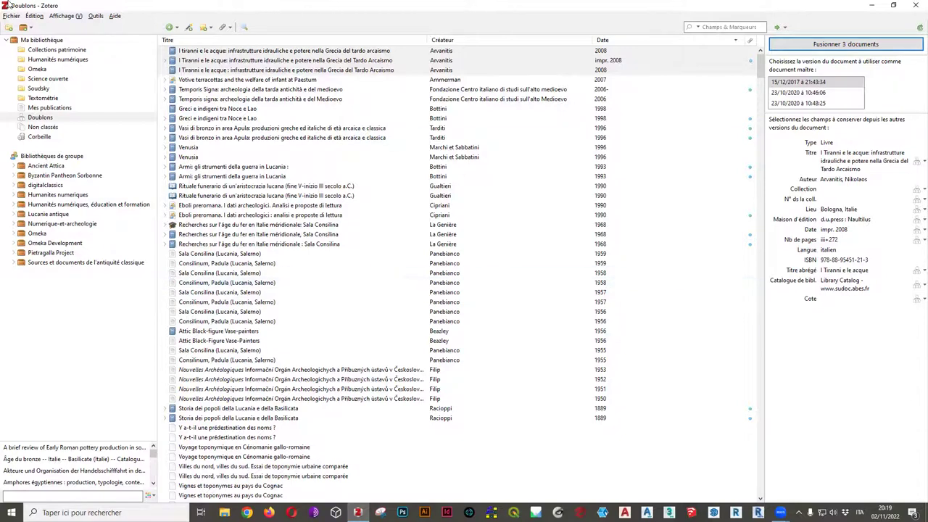
Compare the unfiled items in Non classés with the full contents of Ma bibliothèque
left_click(61, 129)
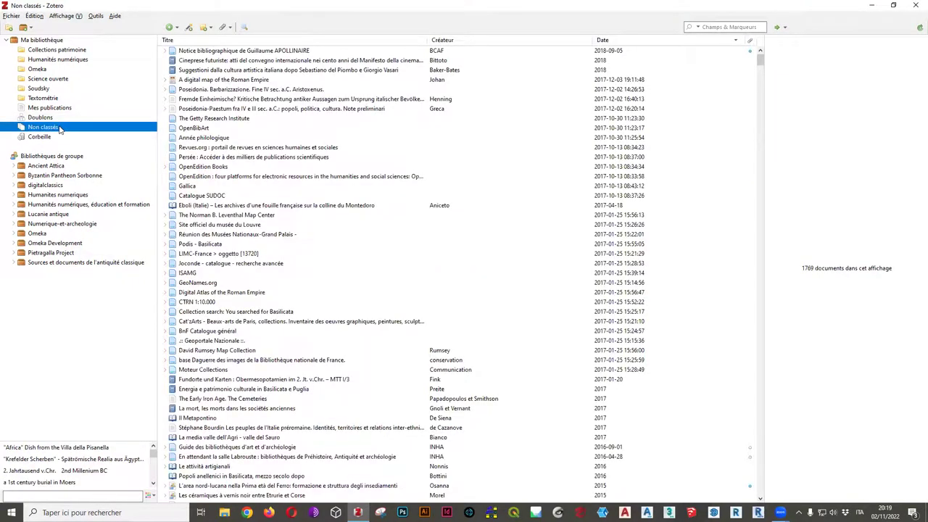
left_click(44, 40)
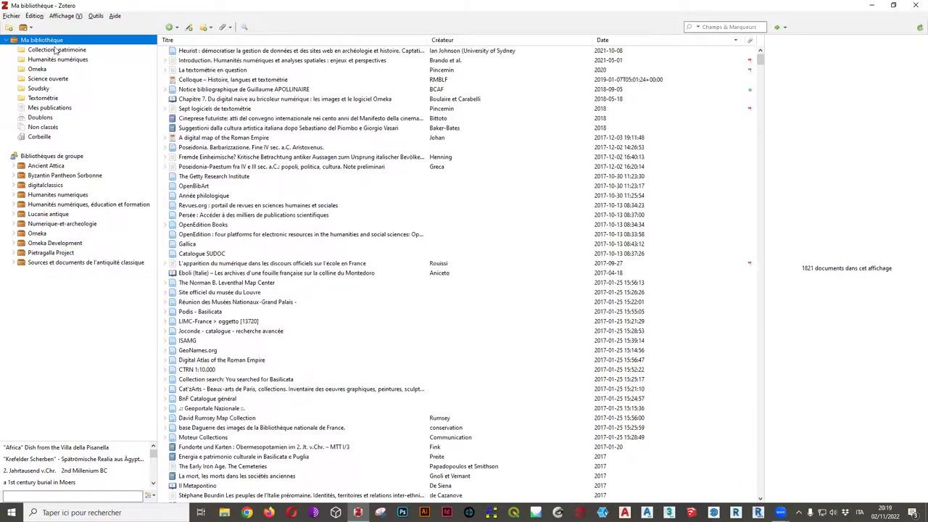
left_click(49, 127)
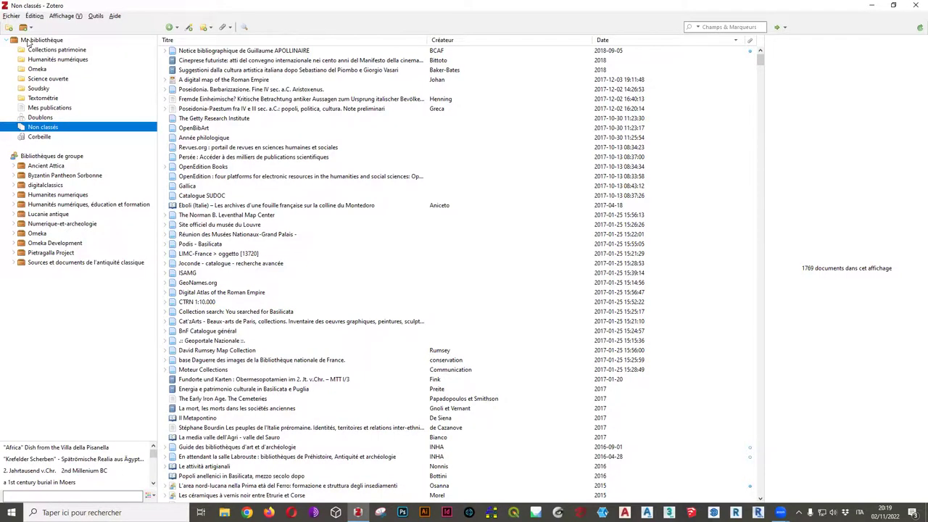
left_click(28, 42)
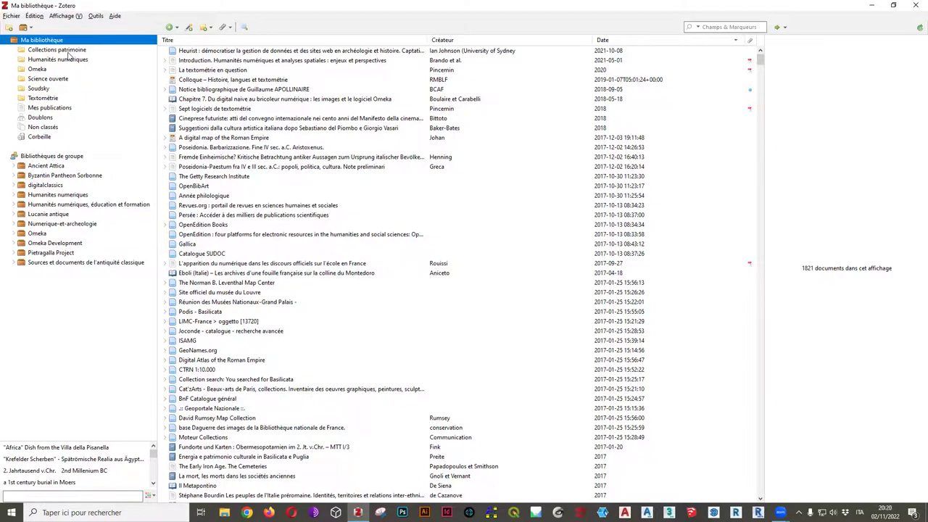
Look through the personal collections one by one, from Collections patrimoine to Textométrie
left_click(55, 50)
left_click(56, 59)
left_click(51, 69)
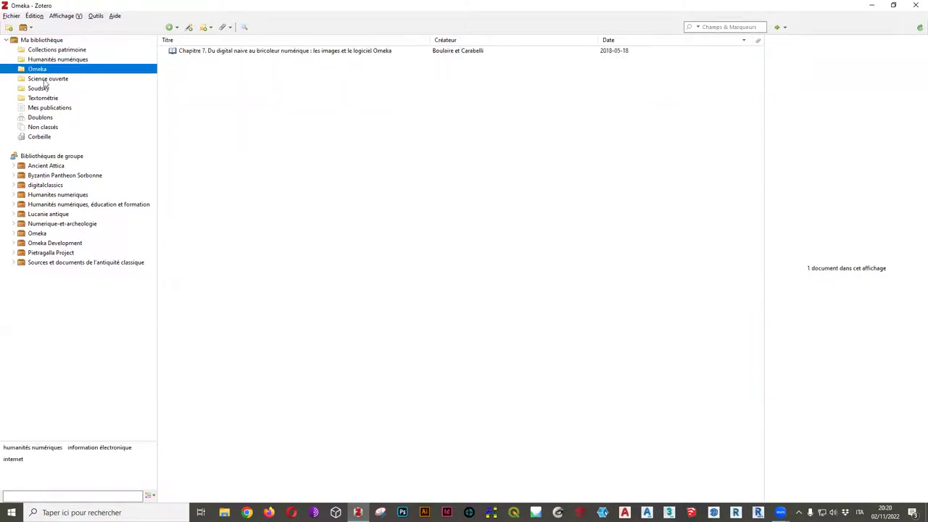
left_click(45, 79)
left_click(41, 89)
left_click(41, 97)
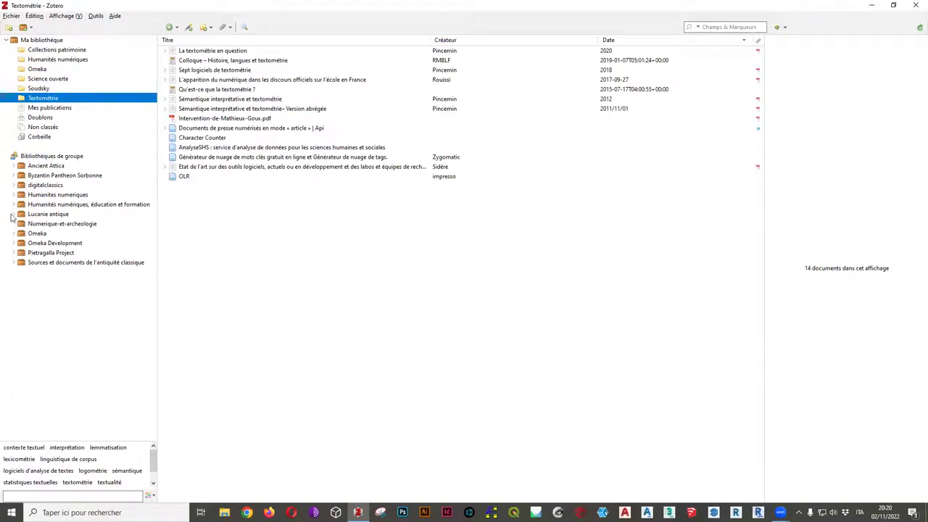
View the Bibliographie générale collection of the Lucanie antique group library, then check the personal library's unfiled items
left_click(13, 214)
left_click(38, 226)
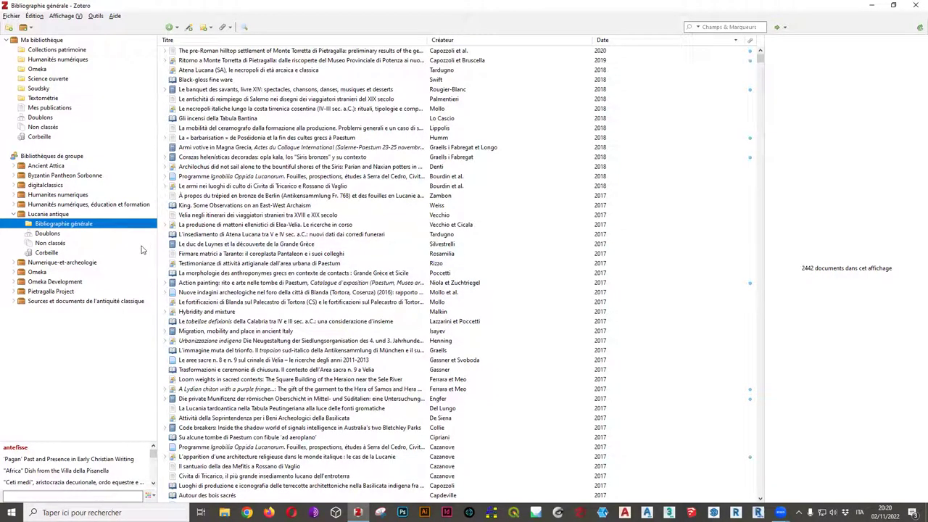
left_click(13, 216)
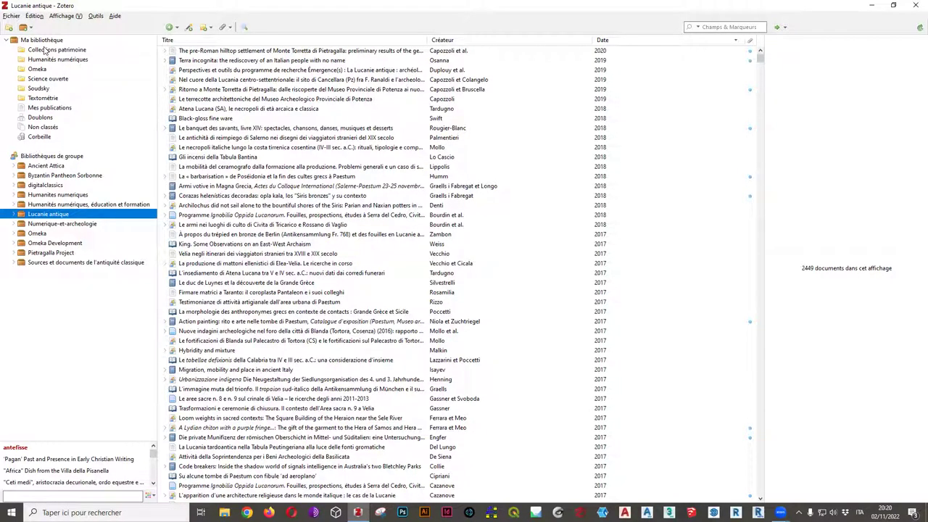
left_click(42, 128)
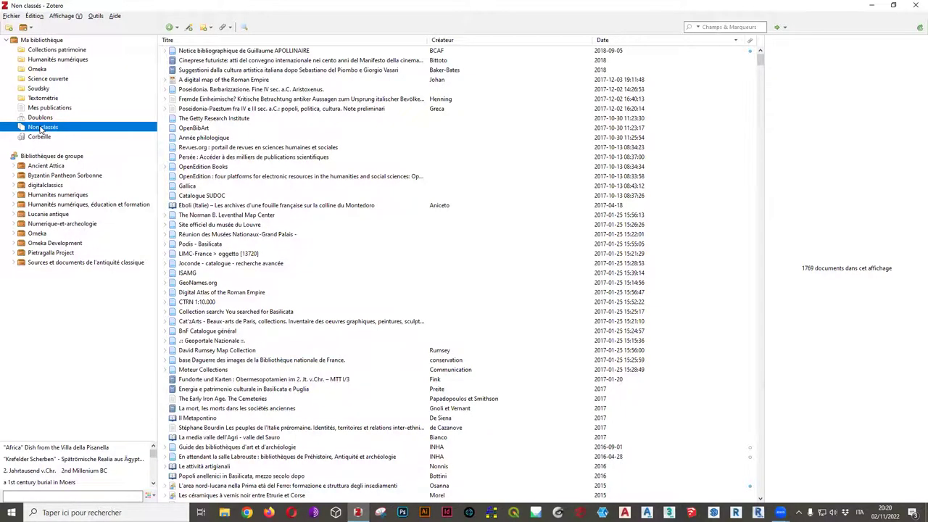
left_click(224, 81)
Create a new collection named Cartographie in Ma bibliothèque
left_click(31, 41)
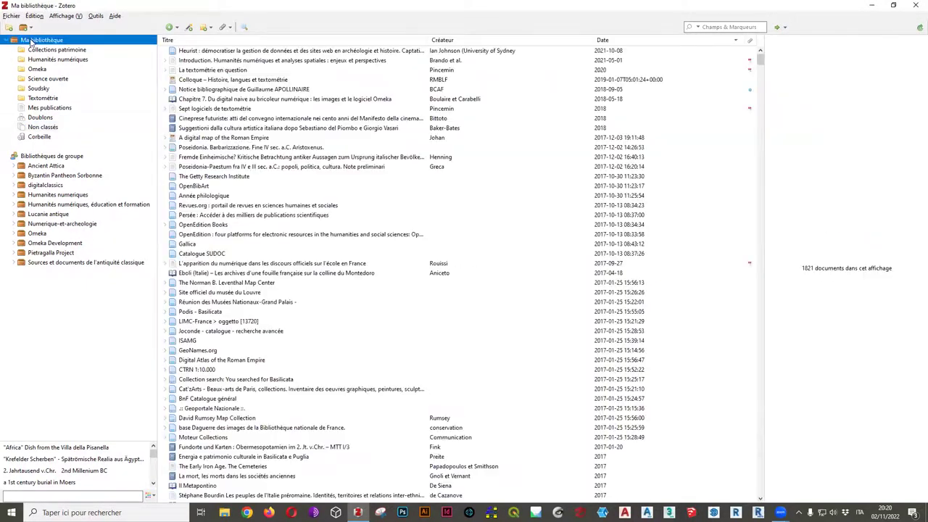
right_click(35, 41)
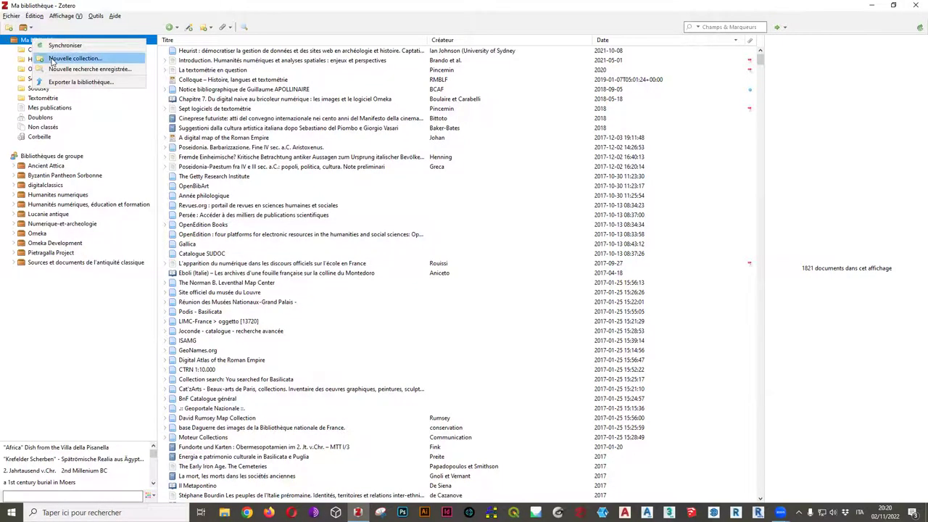
left_click(52, 59)
type("Cartographie")
key("Return")
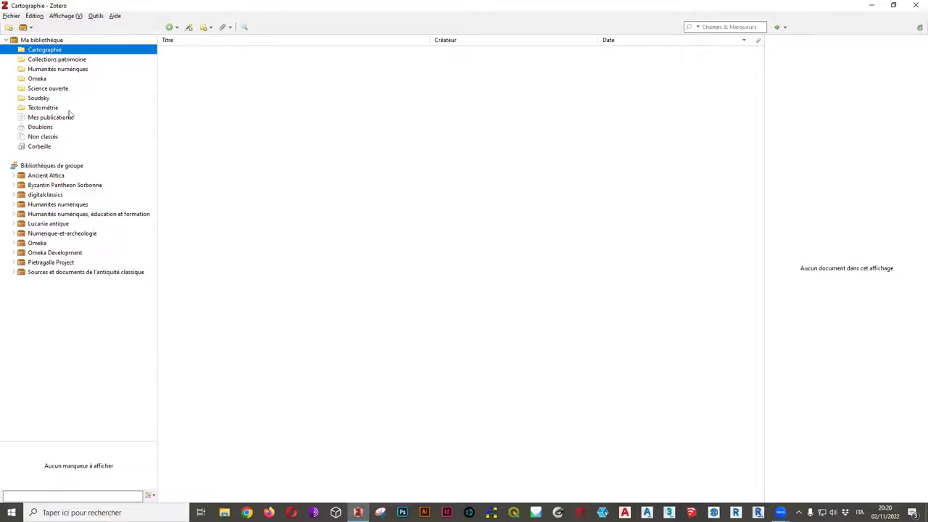
File the unfiled item "A digital map of the Roman Empire" in the Cartographie collection and show that collection's contents
left_click(64, 138)
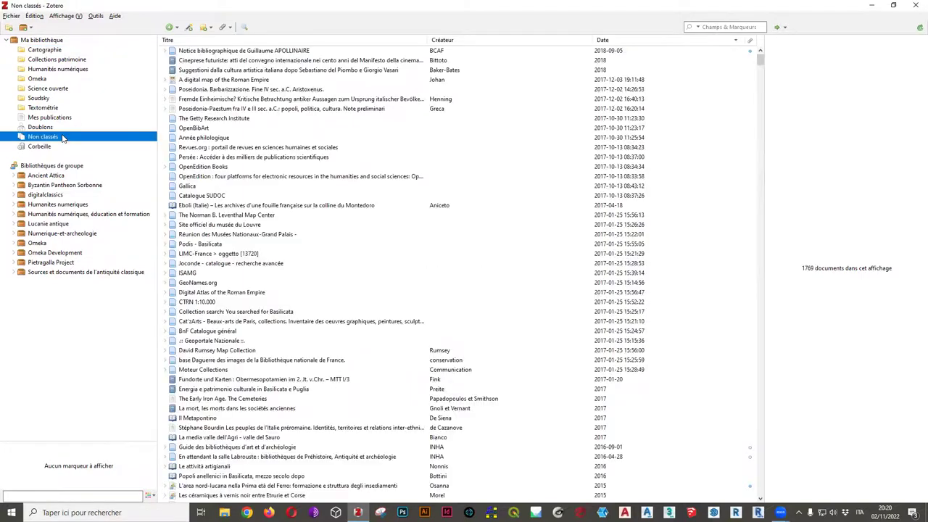
left_click(206, 79)
left_click_drag(232, 82, 49, 52)
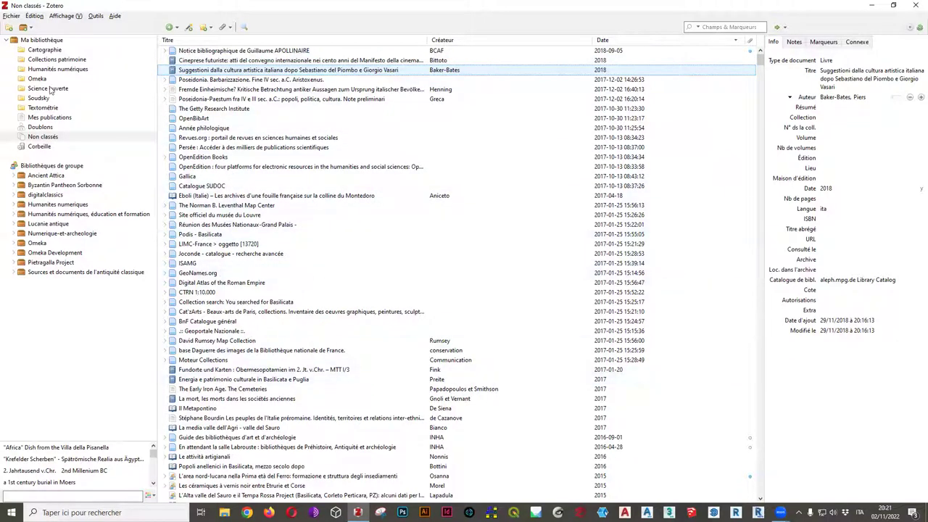
left_click(41, 51)
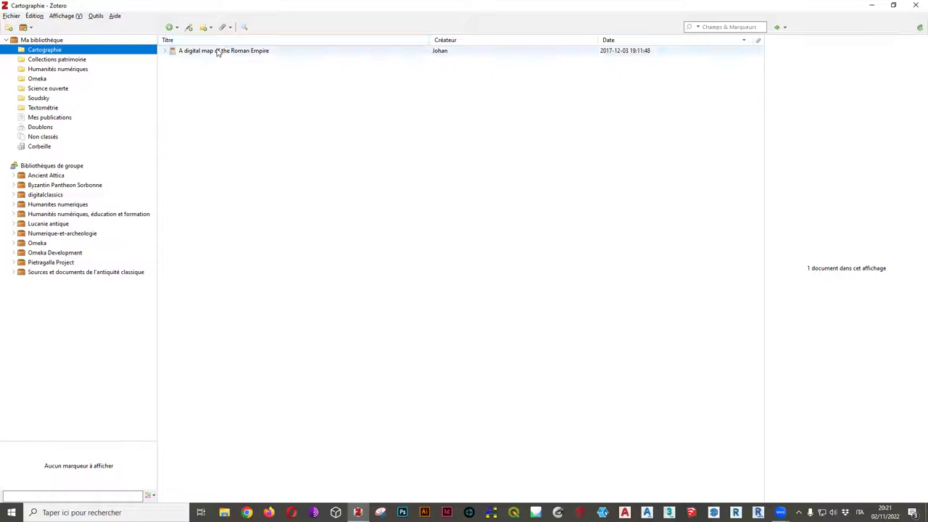
Locate "A digital map of the Roman Empire" in Ma bibliothèque and look through each personal collection from Cartographie to Textométrie
left_click(59, 41)
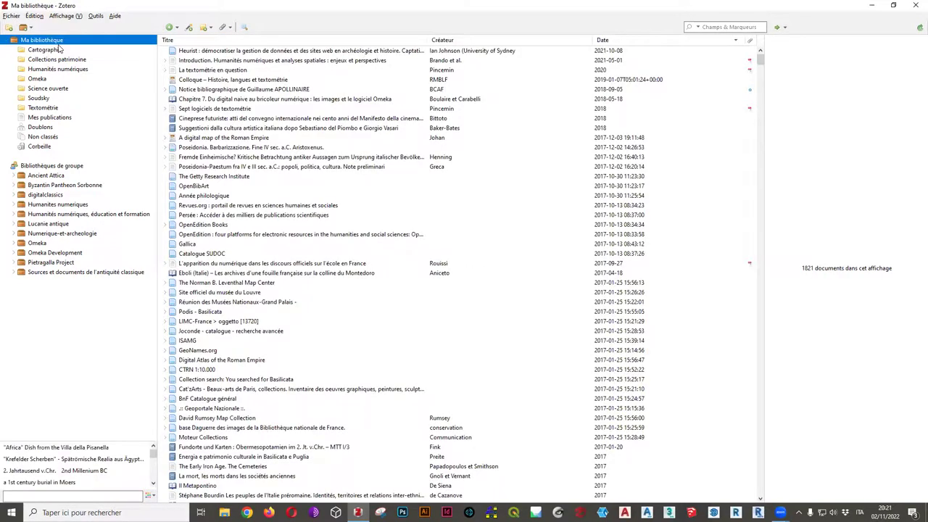
left_click(225, 137)
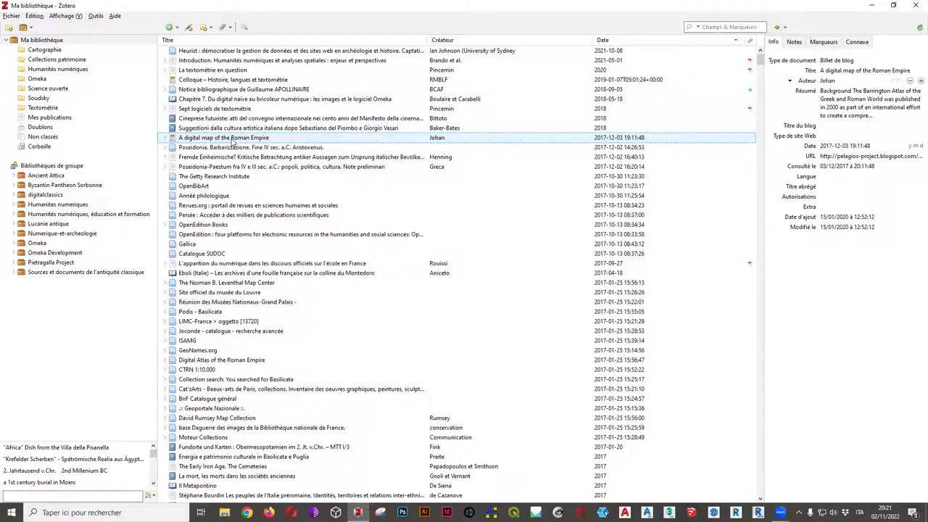
left_click(57, 50)
left_click(54, 60)
left_click(53, 70)
left_click(50, 78)
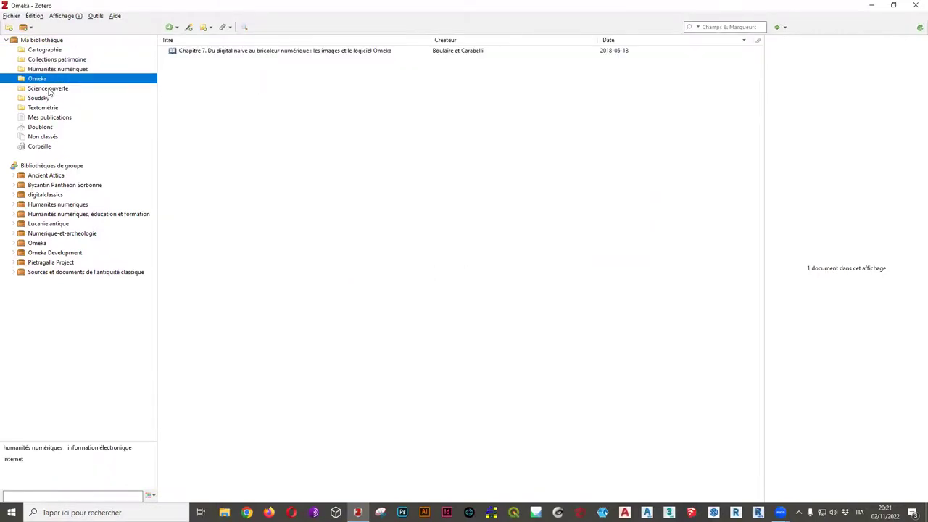
left_click(45, 89)
left_click(39, 98)
left_click(42, 107)
Add "A digital map of the Roman Empire" from Cartographie to the Collections patrimoine collection as well
left_click(44, 50)
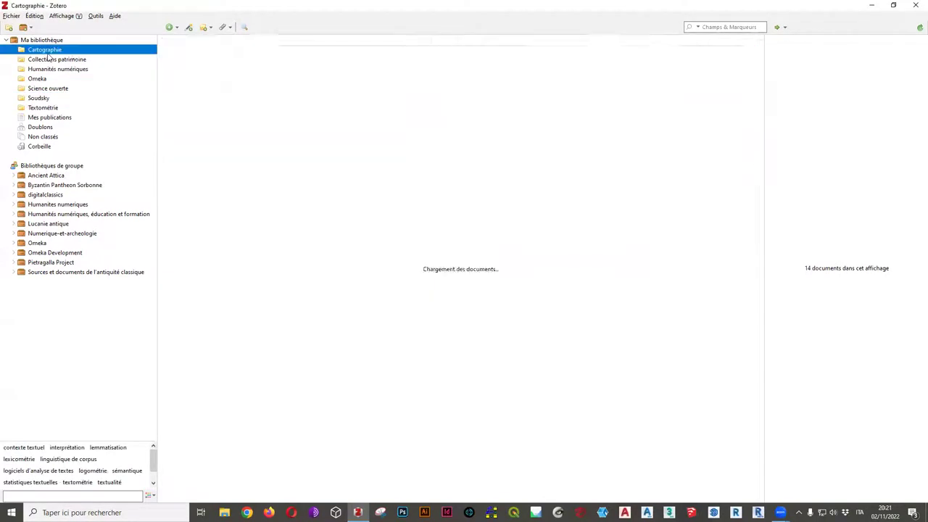
left_click(216, 52)
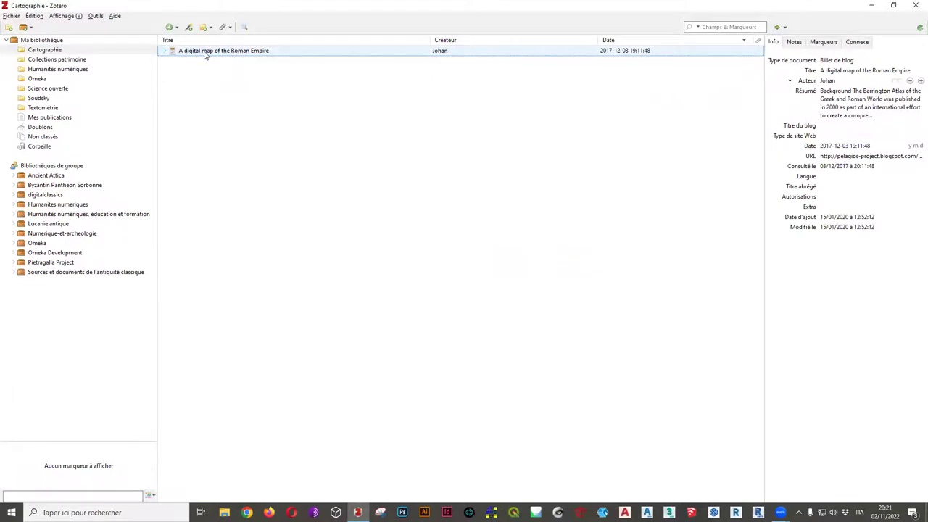
left_click_drag(206, 55, 56, 64)
left_click(57, 61)
Check "A digital map of the Roman Empire" in both the Cartographie and Collections patrimoine collections
left_click(66, 50)
left_click(66, 61)
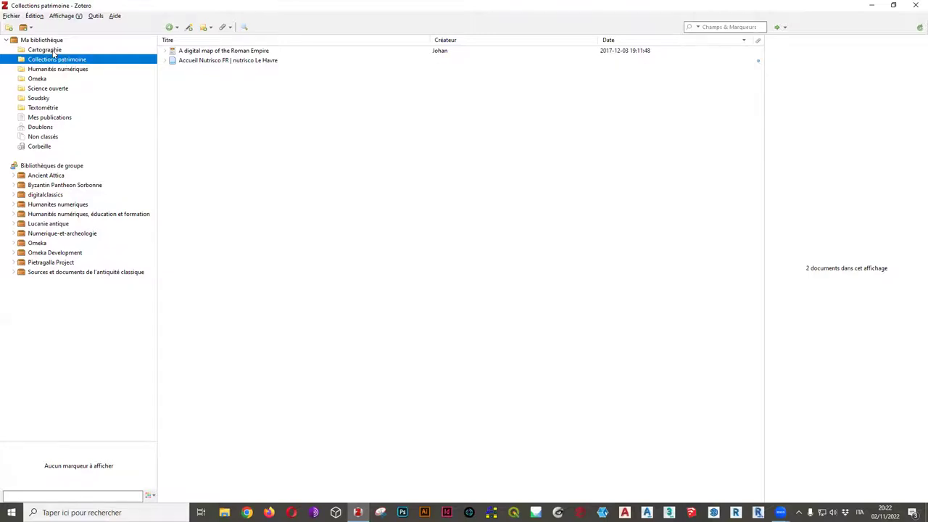
left_click(205, 53)
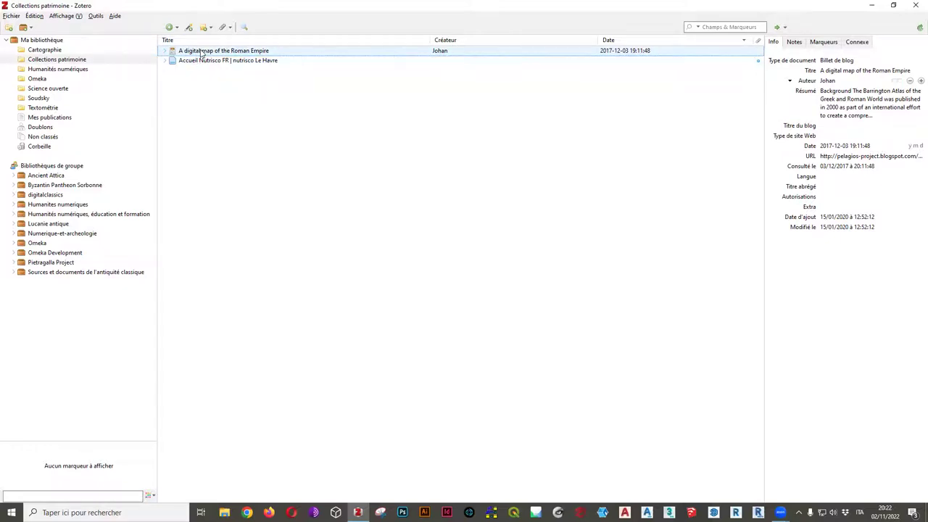
left_click(52, 52)
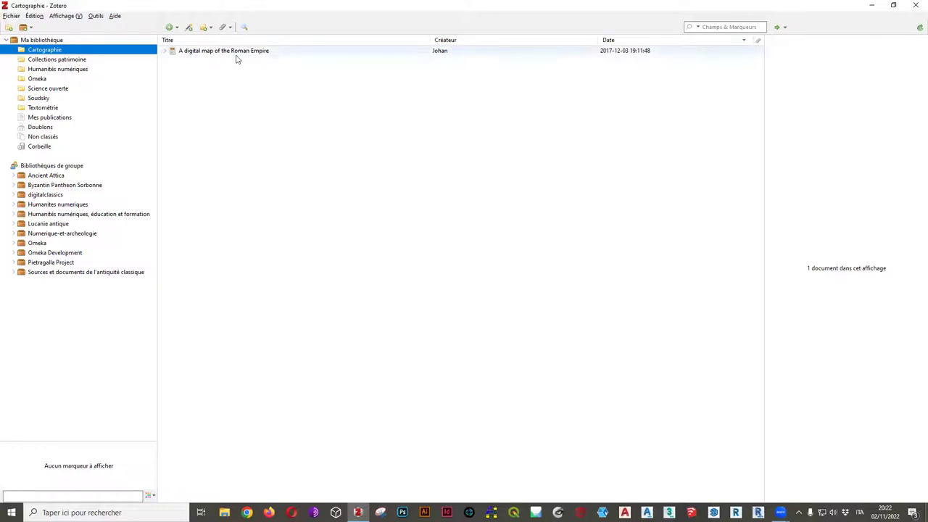
Rename the Collections patrimoine collection as "Collections patrimoniales"
left_click(57, 61)
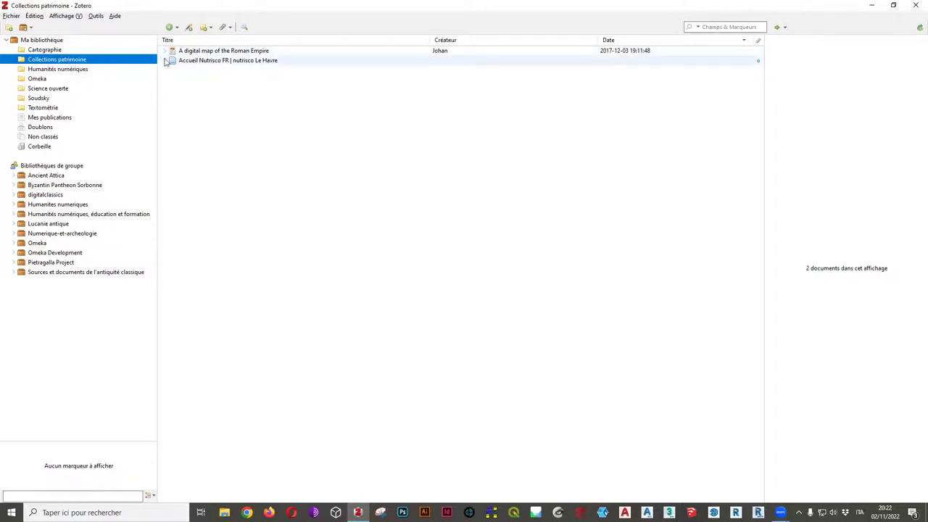
right_click(92, 61)
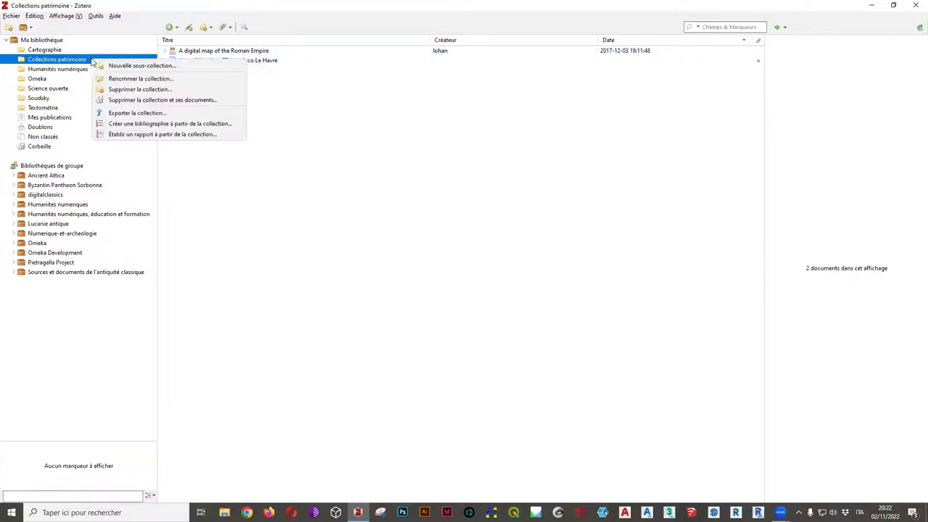
left_click(131, 84)
key("End")
key("BackSpace")
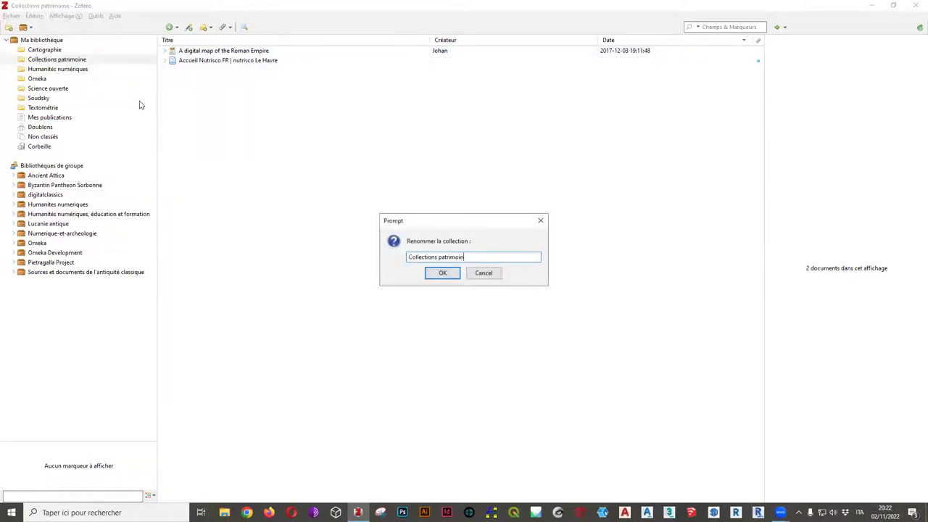
key("BackSpace")
key("BackSpace")
type("niales")
left_click(436, 277)
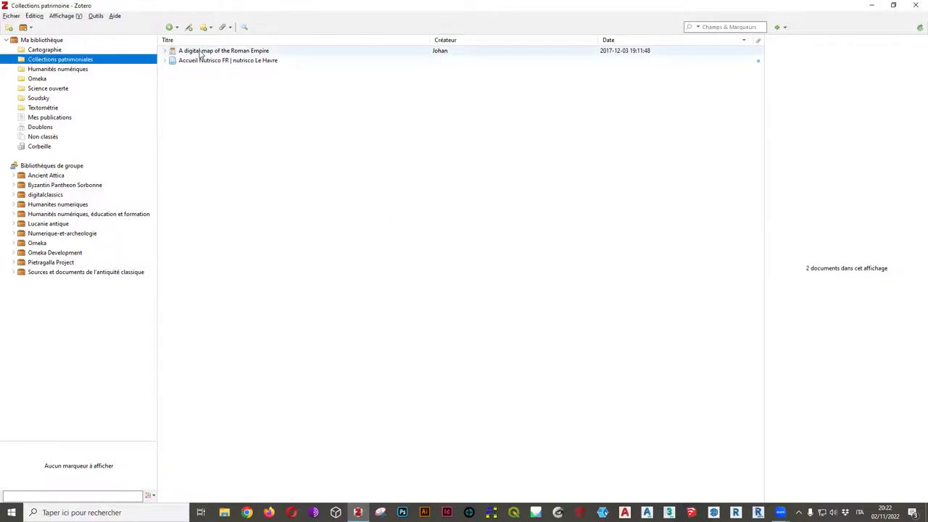
Remove "A digital map of the Roman Empire" from the Collections patrimoniales collection without deleting it, and check the unfiled items
left_click(202, 52)
right_click(201, 54)
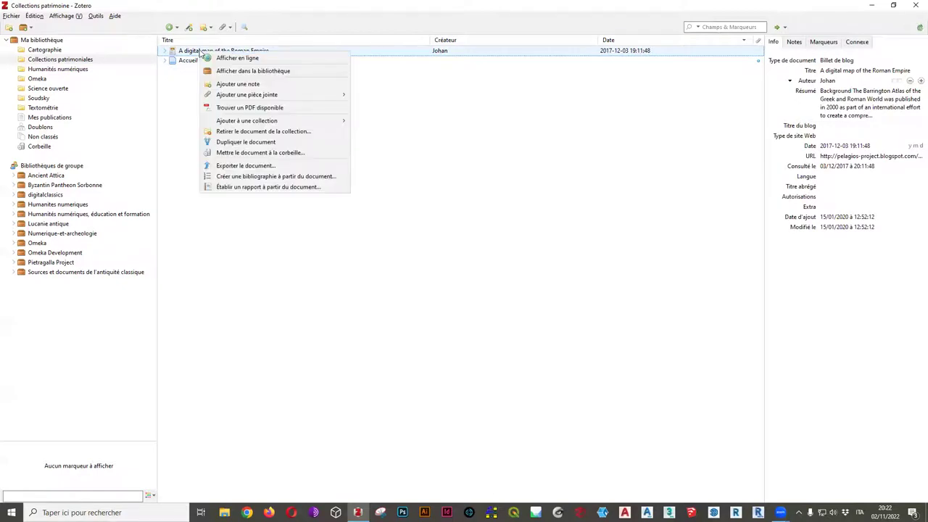
right_click(198, 53)
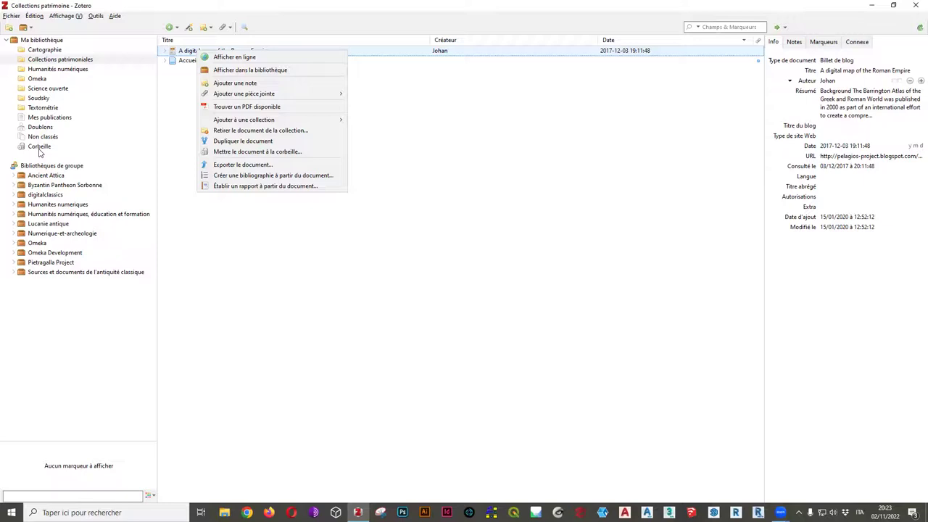
left_click(257, 133)
left_click(438, 267)
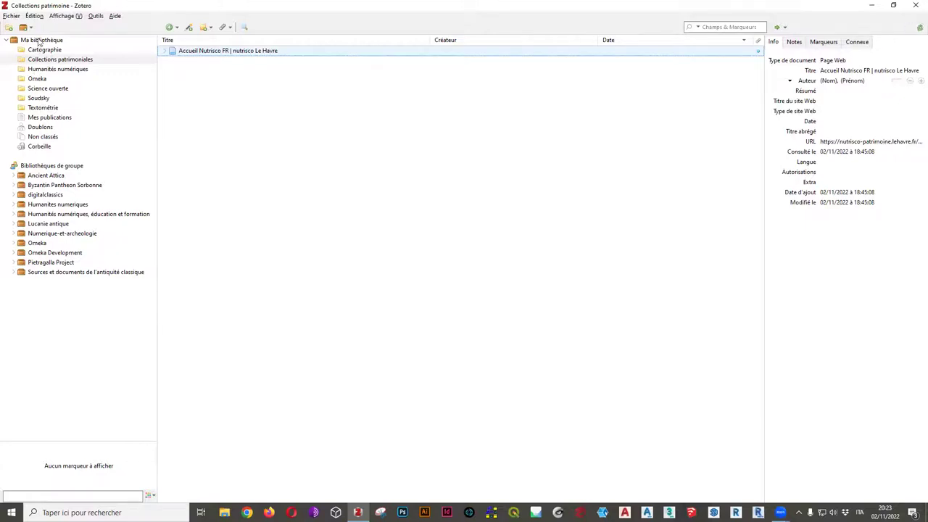
left_click(41, 137)
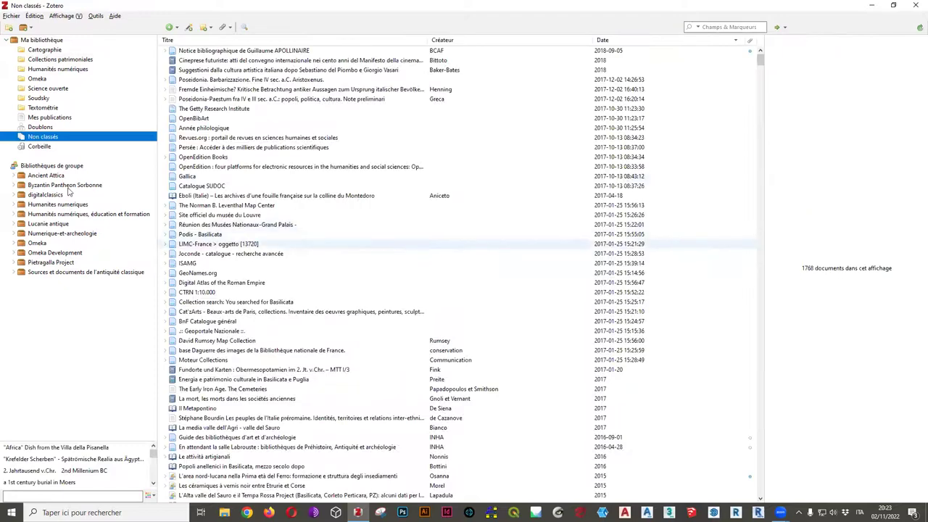
Open the web page of the unfiled item "Année philologique" in the browser and return to Zotero
left_click(224, 128)
double_click(224, 128)
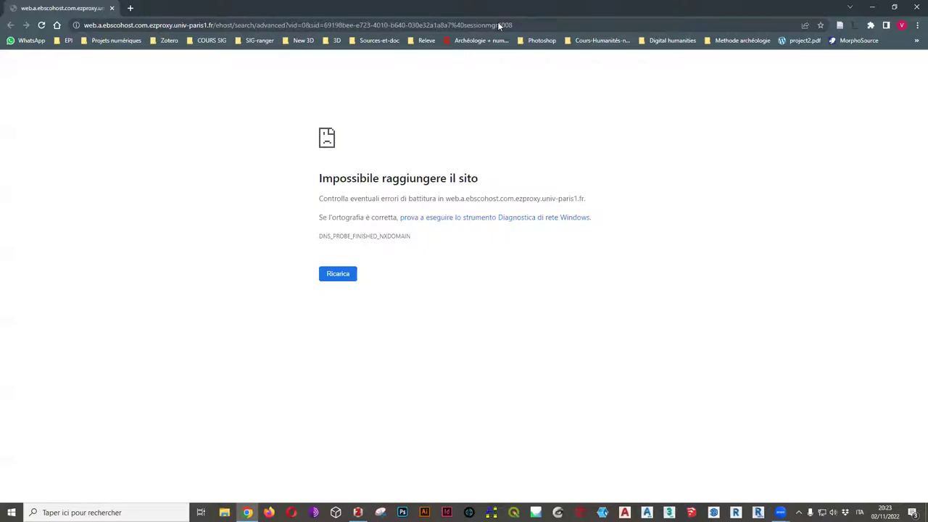
key("alt+Tab")
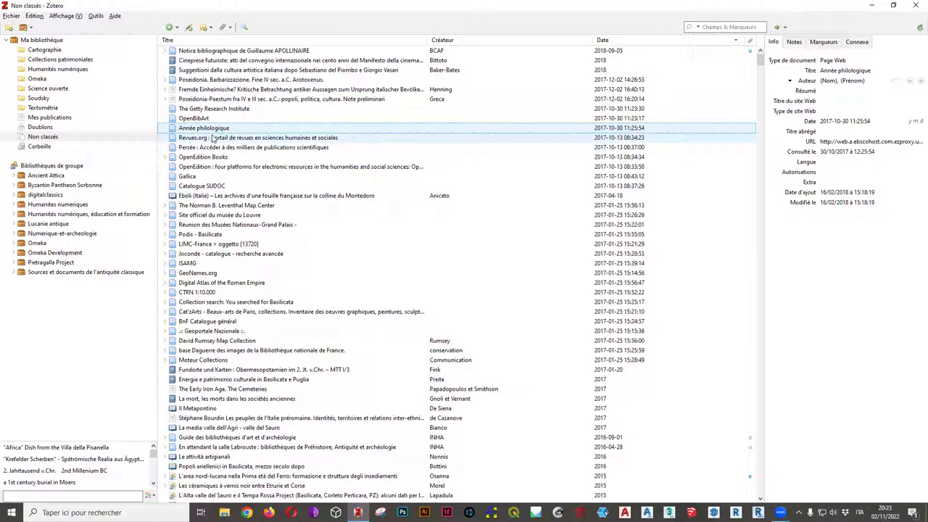
Examine the full web address stored in the URL field of "Année philologique"
left_click(899, 141)
left_click(852, 141)
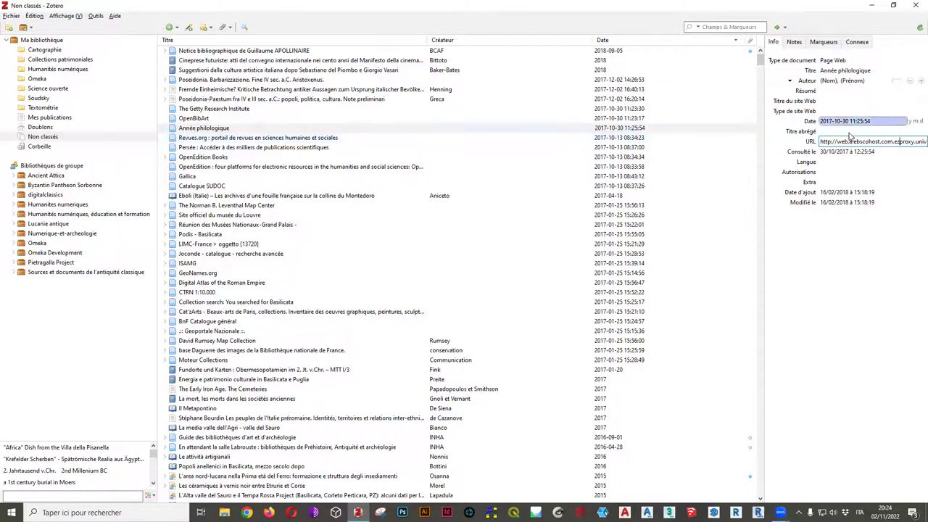
left_click_drag(843, 141, 922, 143)
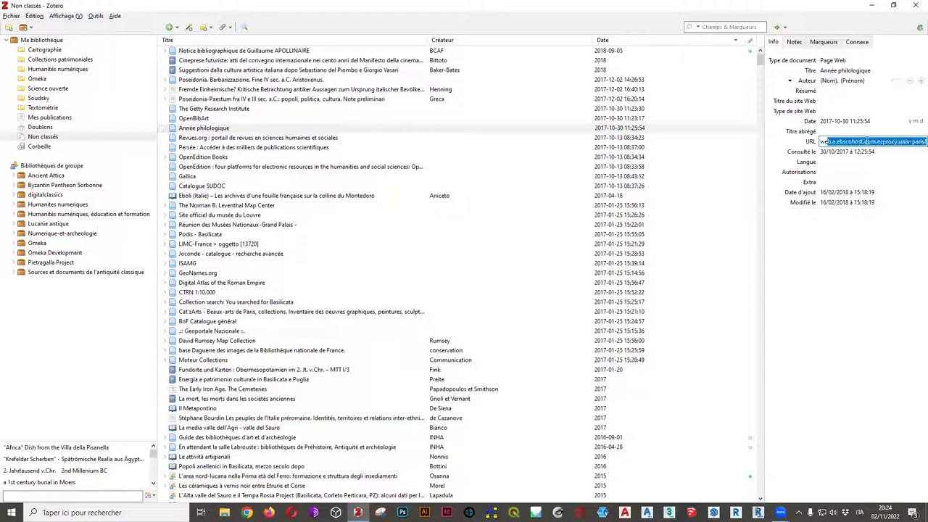
left_click(886, 143)
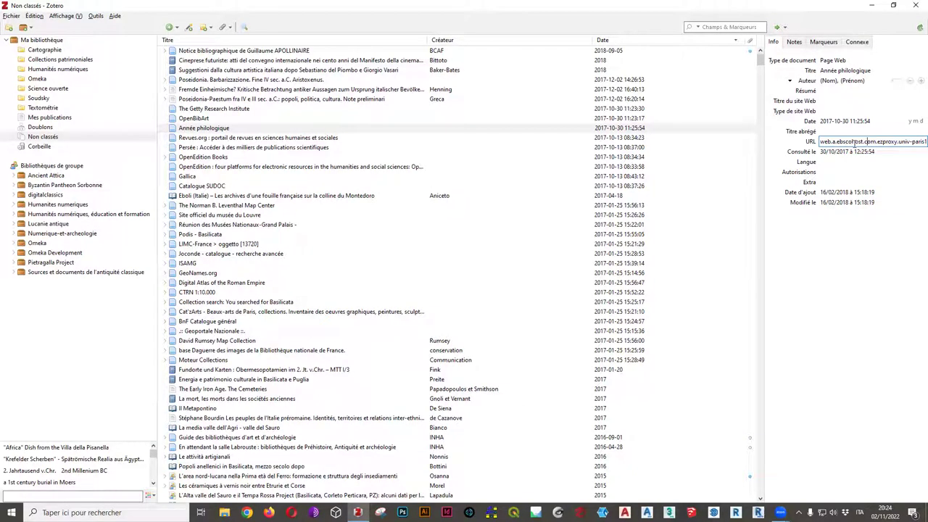
Reopen the "Année philologique" page in the browser, inspect its address, and close the browser window
double_click(261, 127)
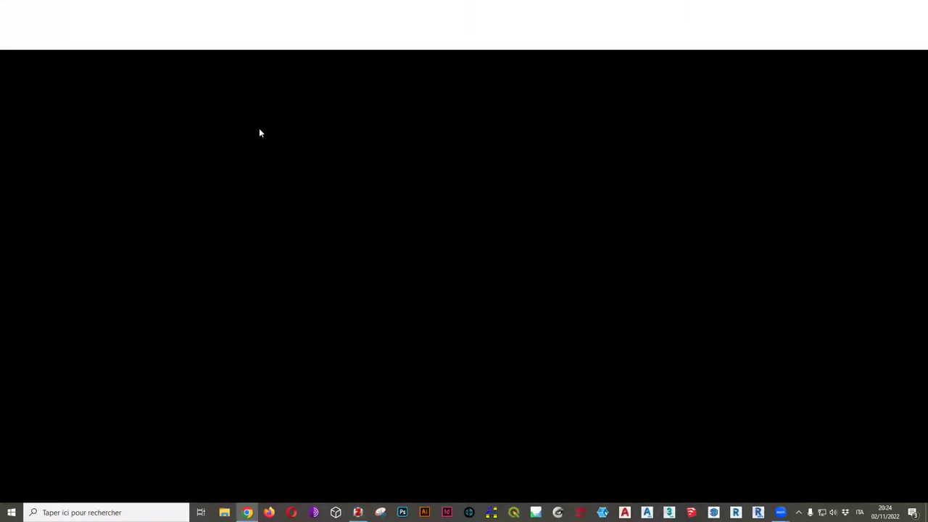
left_click(382, 25)
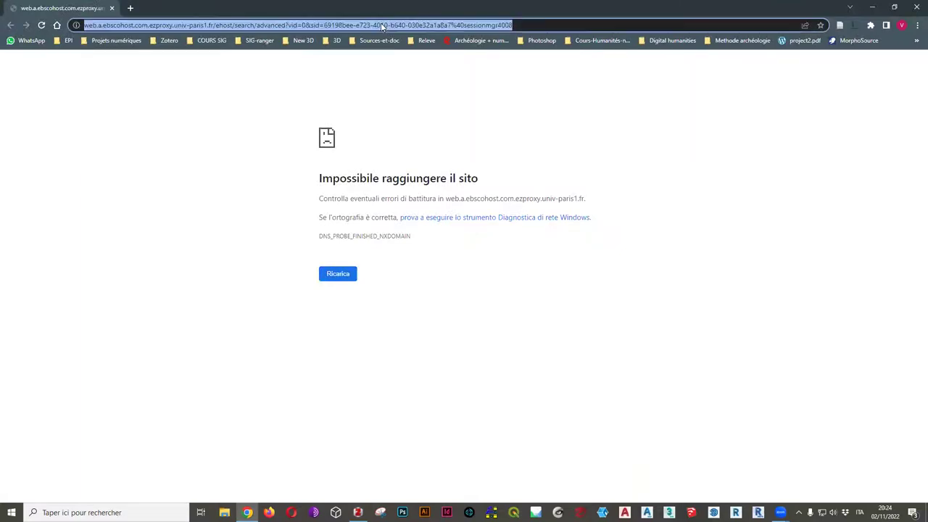
left_click(916, 7)
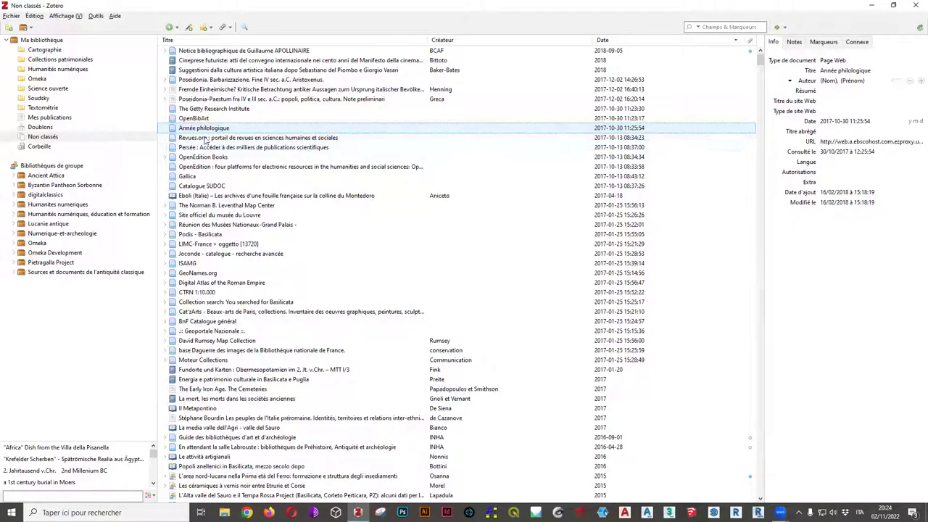
Move the unfiled item "Année philologique" to the trash and confirm
right_click(220, 128)
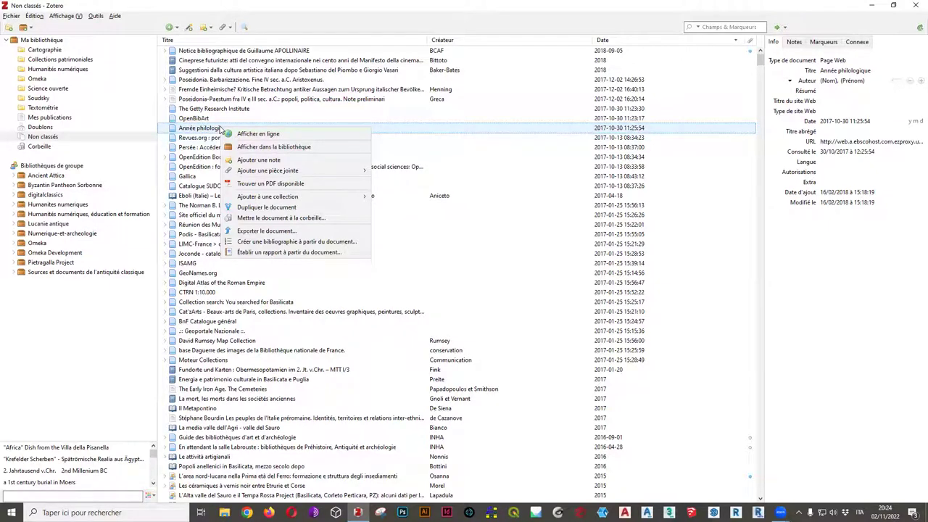
left_click(259, 219)
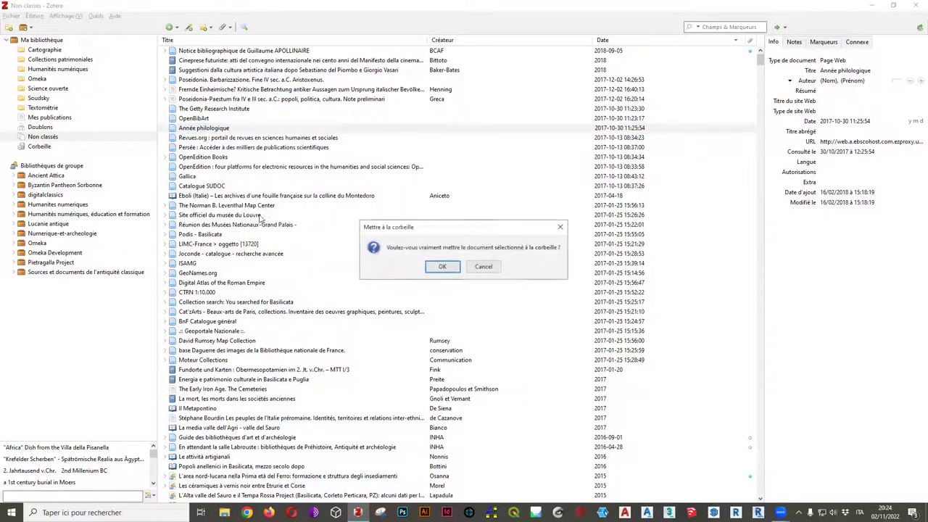
left_click(444, 267)
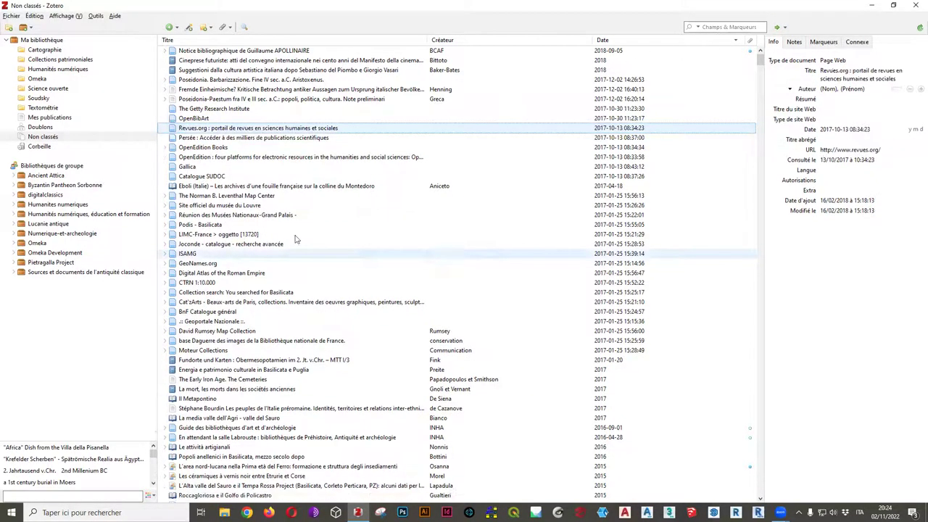
Check the contents of Corbeille, then empty it permanently and confirm the deletion
left_click(62, 147)
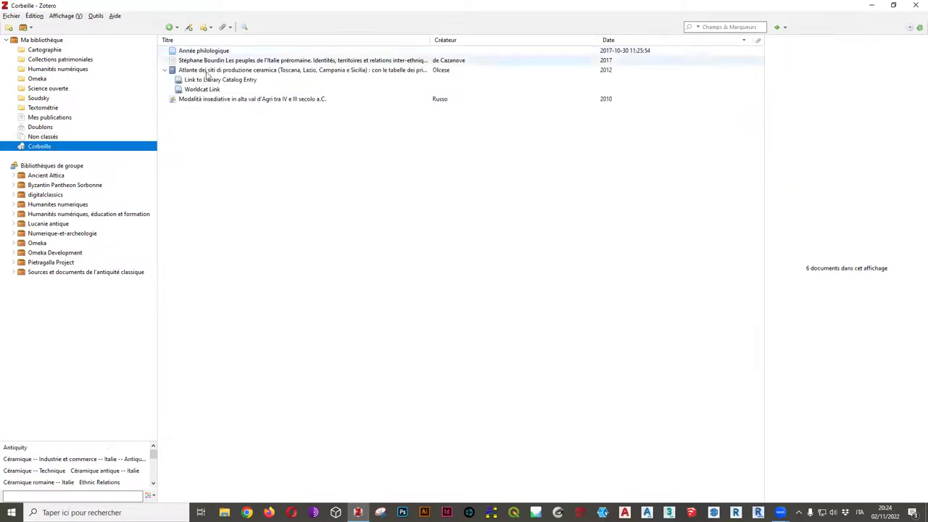
right_click(39, 148)
left_click(64, 156)
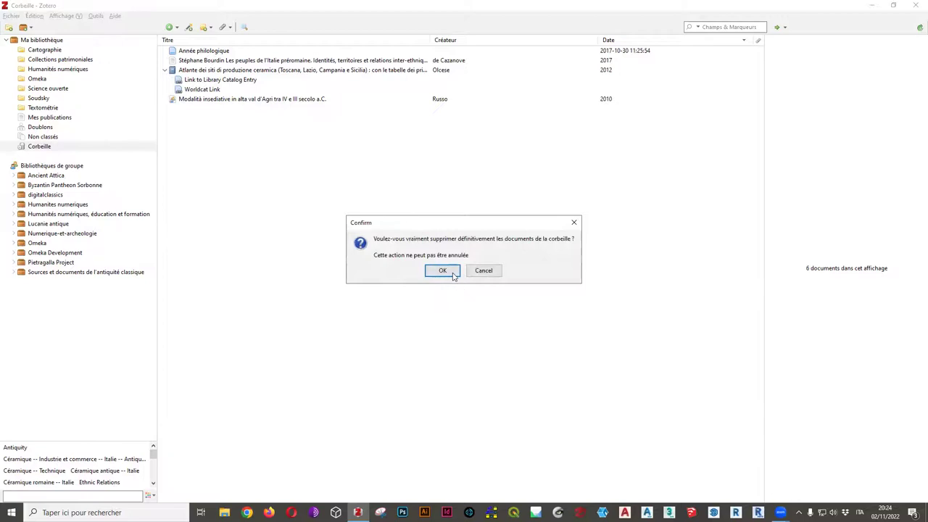
left_click(452, 274)
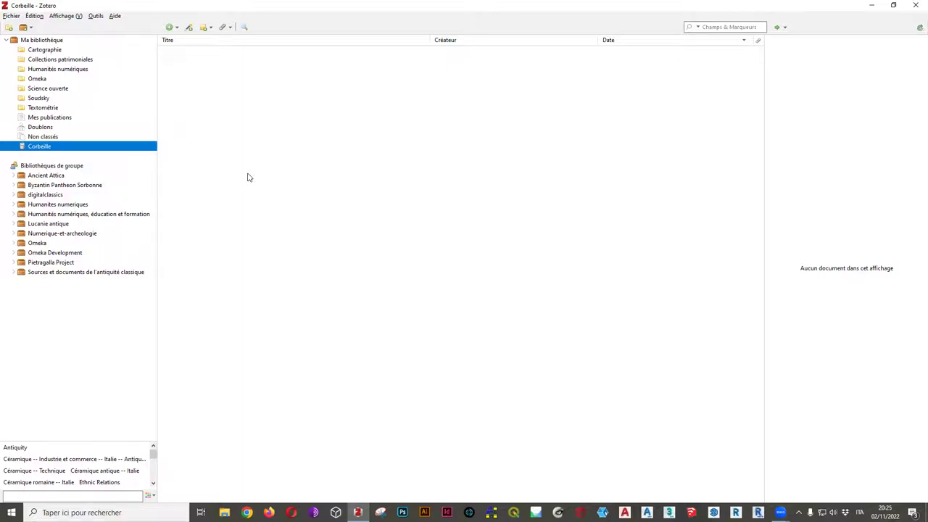
Review the contents of the Cartographie and Collections patrimoniales collections
left_click(49, 52)
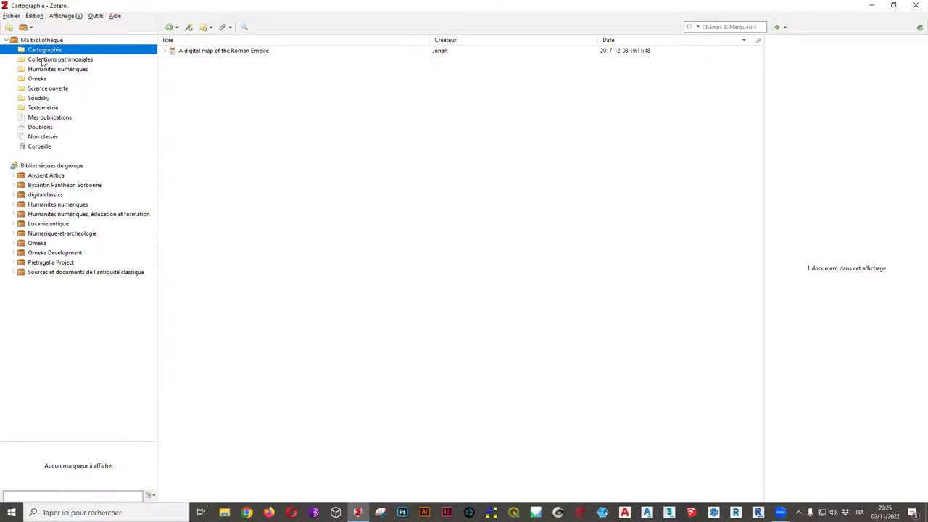
left_click(44, 61)
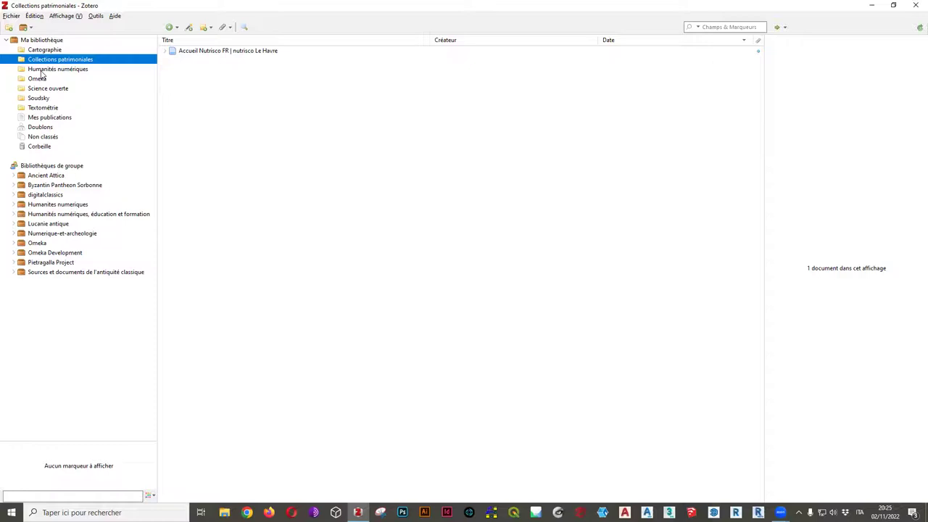
left_click(46, 51)
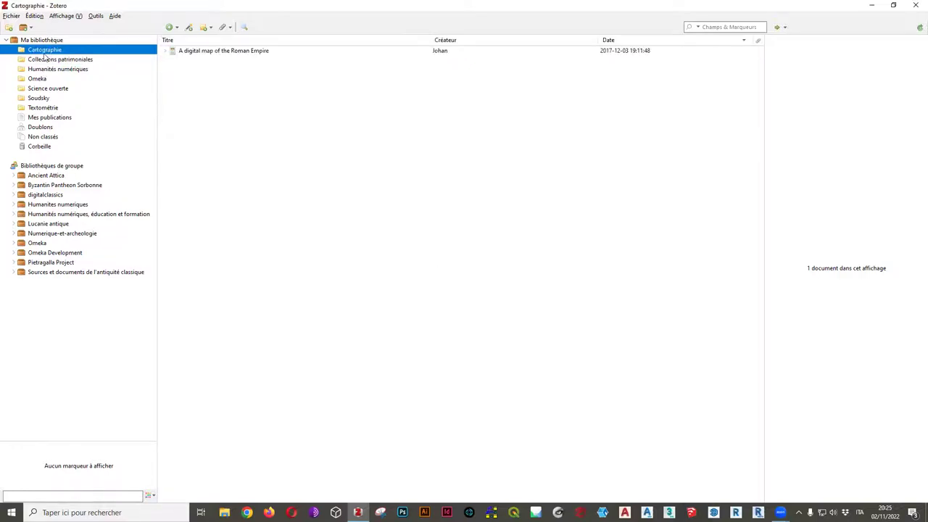
Examine the metadata of the first few items in the Soudsky collection, including "Le problème des propriétés dans les ensembles archéologiques"
left_click(39, 98)
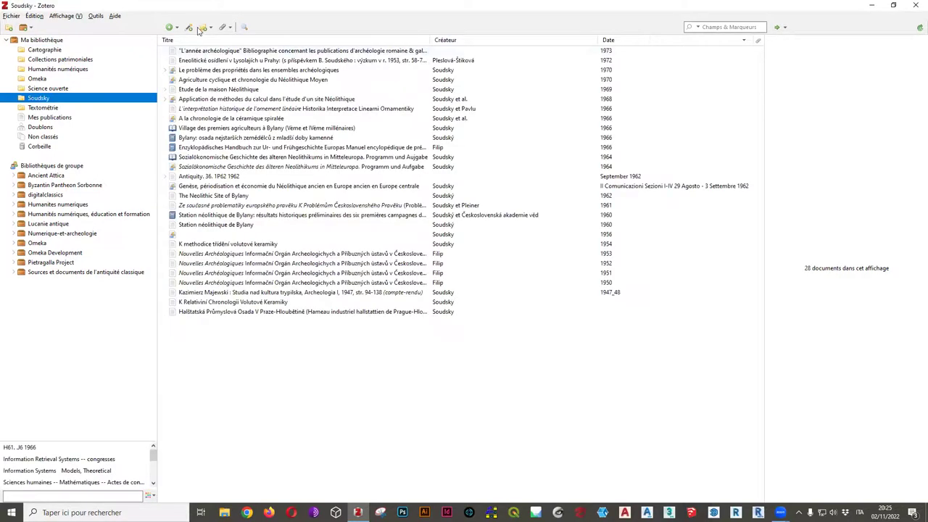
left_click(209, 60)
left_click(210, 51)
left_click(215, 71)
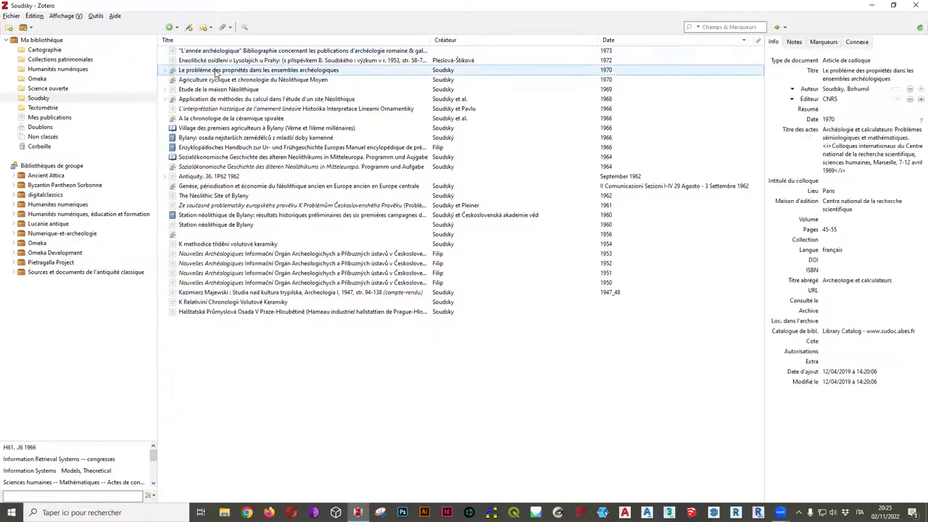
left_click(208, 52)
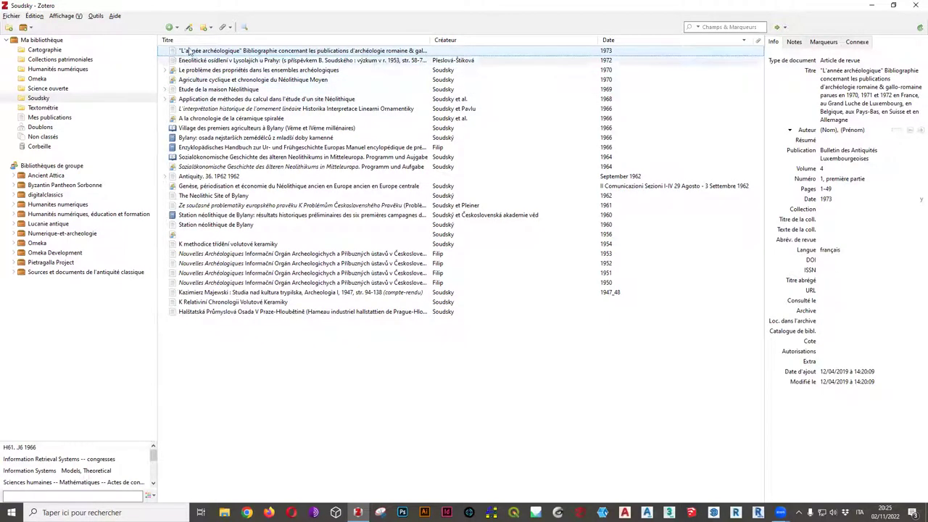
Expand the Soudsky items that have attachments or notes to show their child entries
left_click(166, 99)
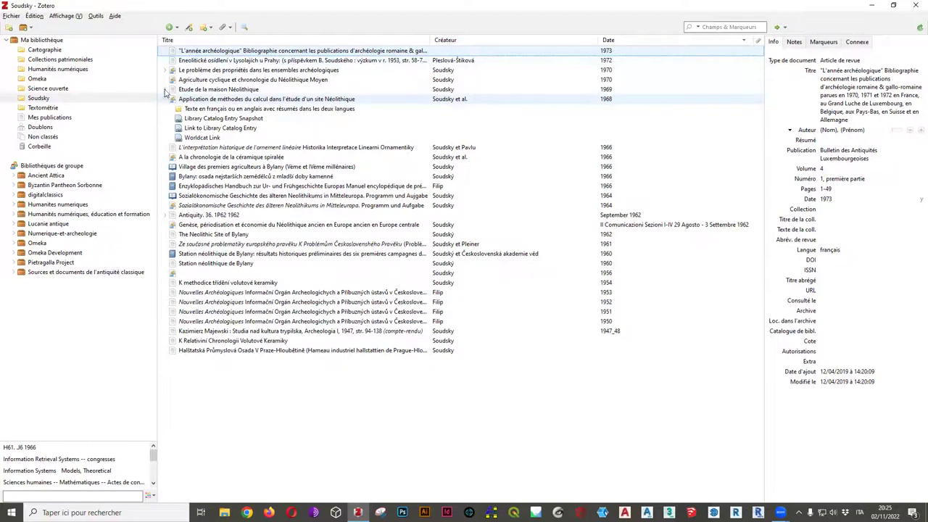
left_click(166, 90)
left_click(166, 71)
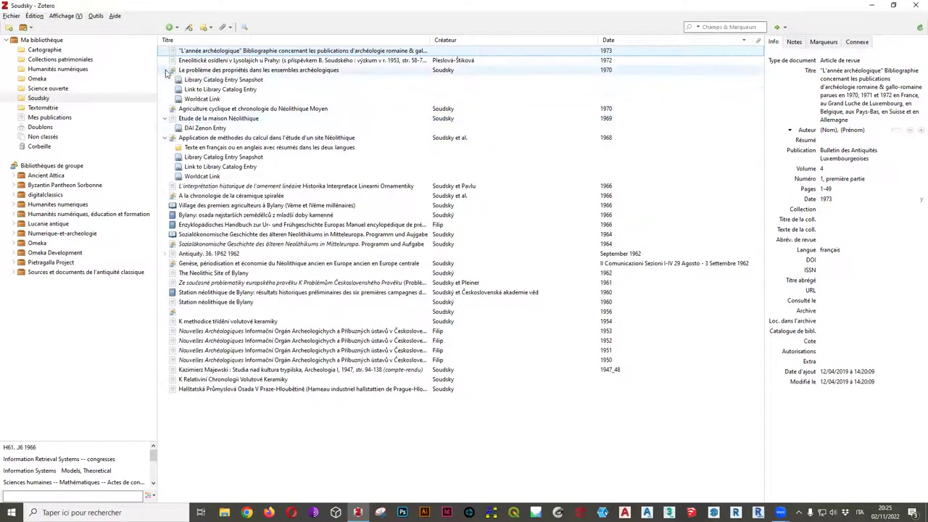
left_click(166, 253)
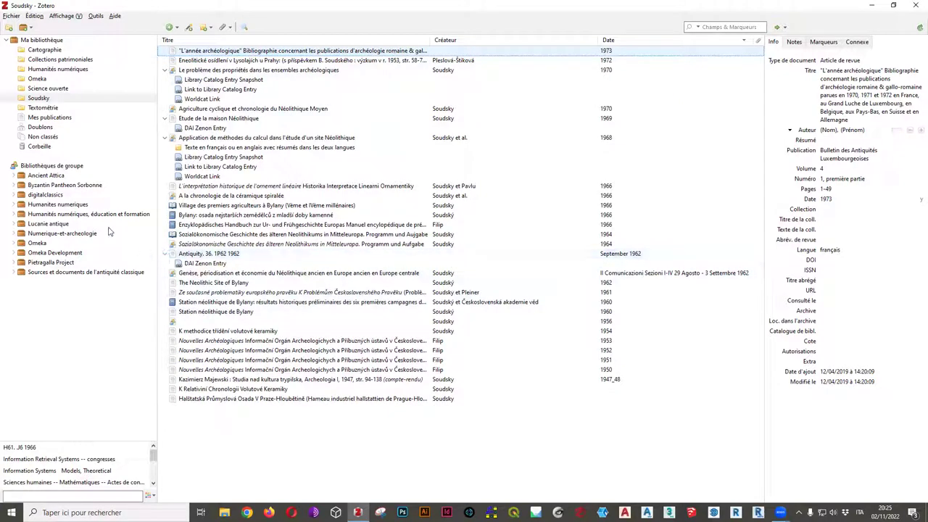
Browse the Numerique-et-archeologie group's 3D and SIG subcollections, and expand "Free GIS Datasets - Categorised List" in Datasets et cartes en ligne
left_click(13, 233)
left_click(53, 245)
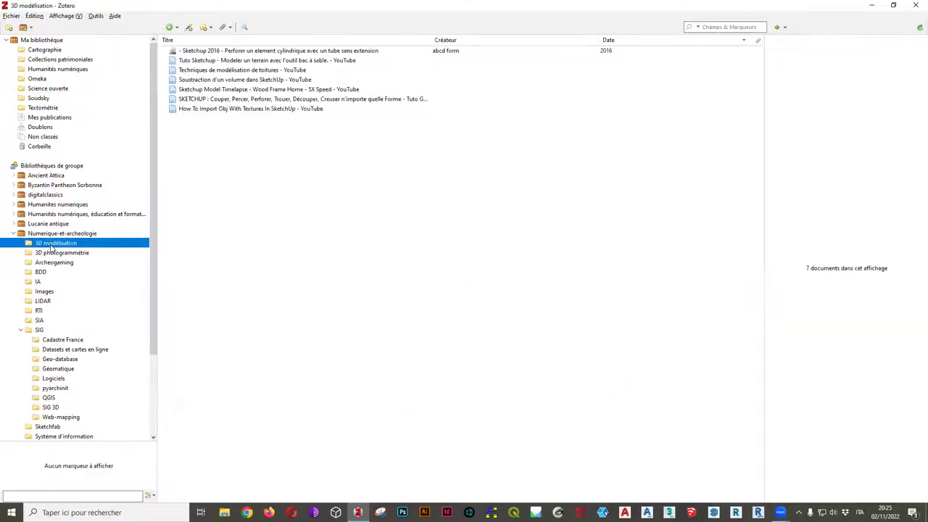
left_click(45, 254)
left_click(40, 339)
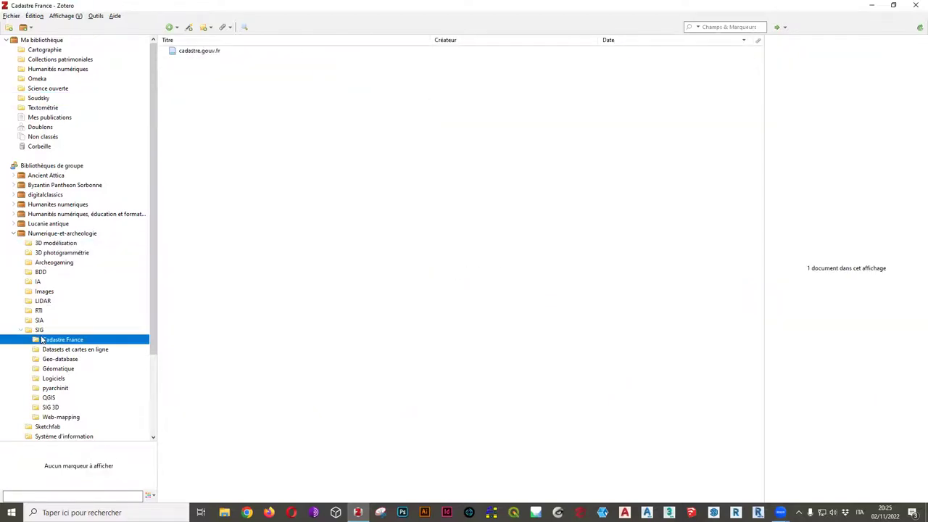
left_click(66, 350)
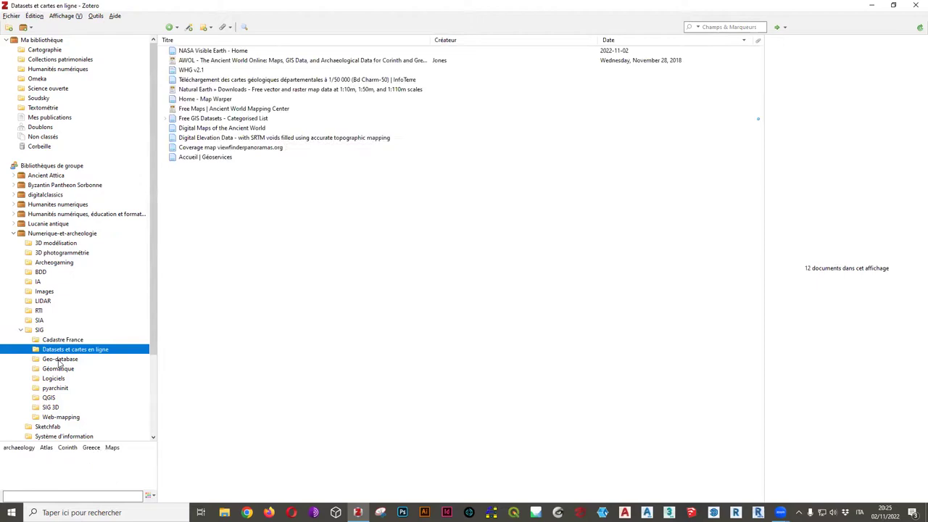
left_click(166, 119)
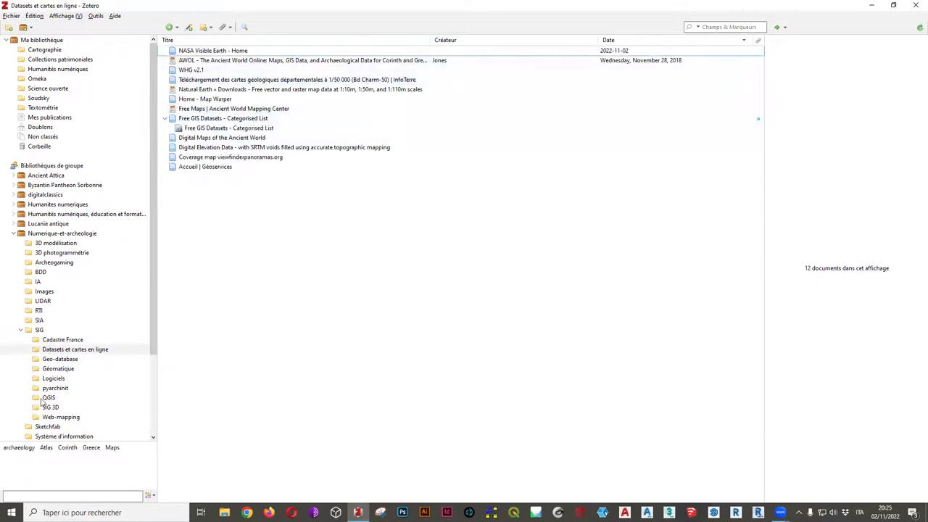
In the group's QGIS collection, examine the details of "Pic2Map: intégration de photographies dans QGIS" and its attached PDF
left_click(48, 398)
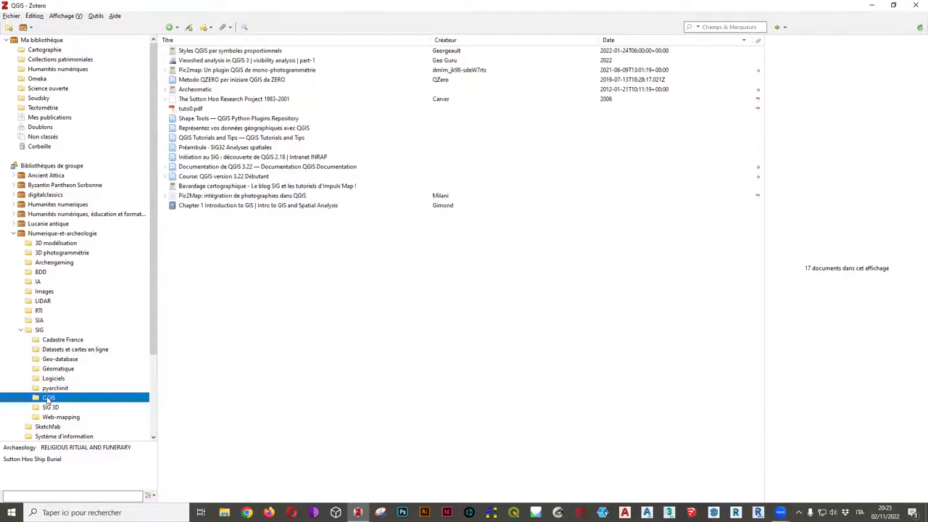
left_click(166, 196)
left_click(209, 197)
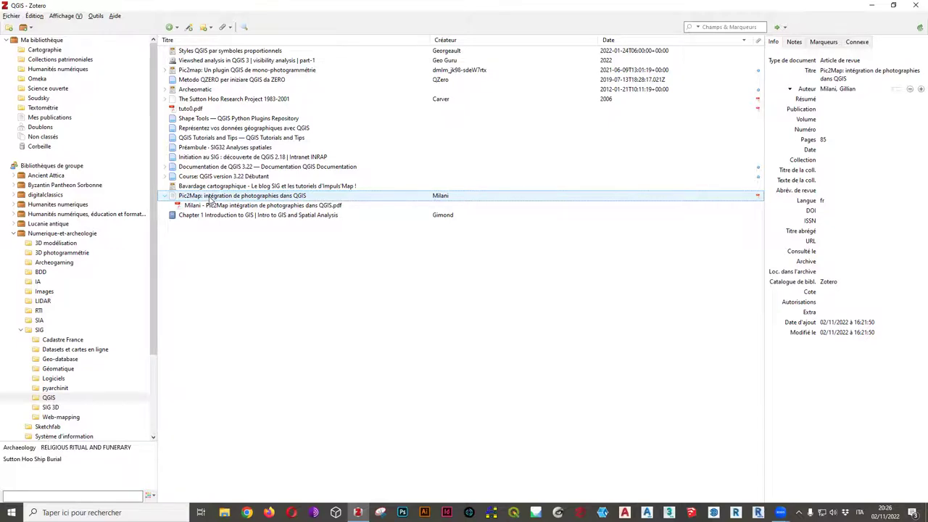
left_click(215, 205)
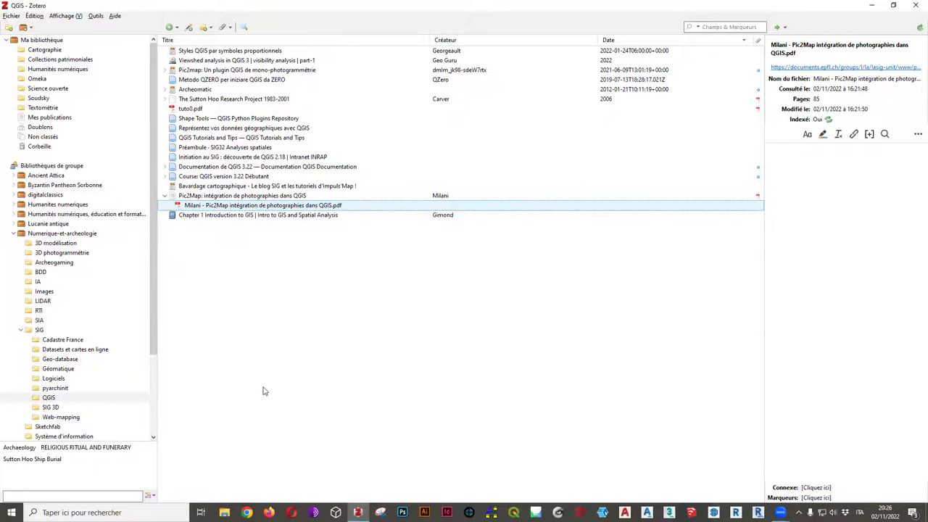
Switch to Chrome and open the zotero.org website
left_click(246, 513)
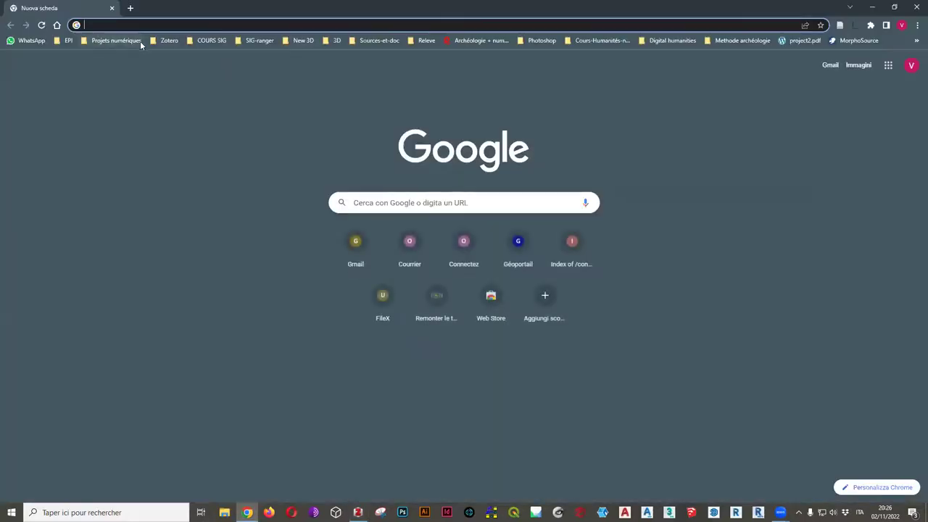
type("zo")
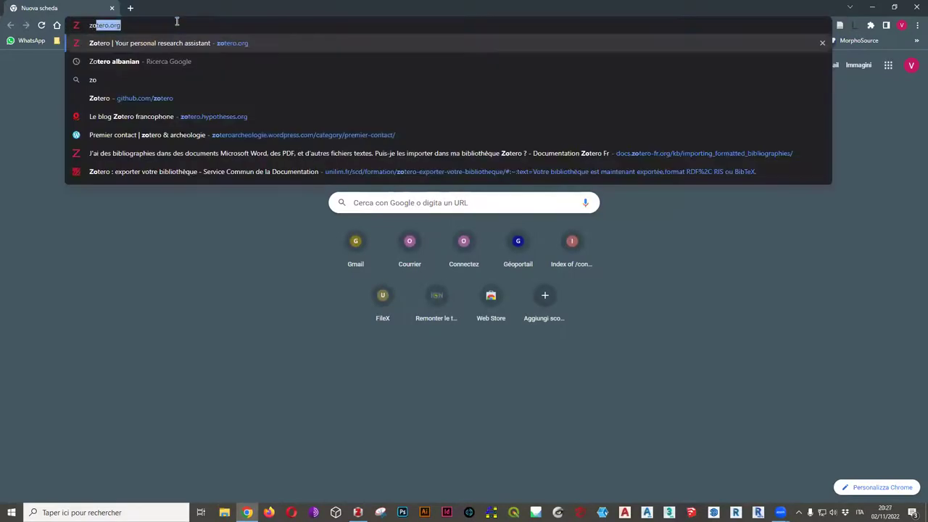
key("Return")
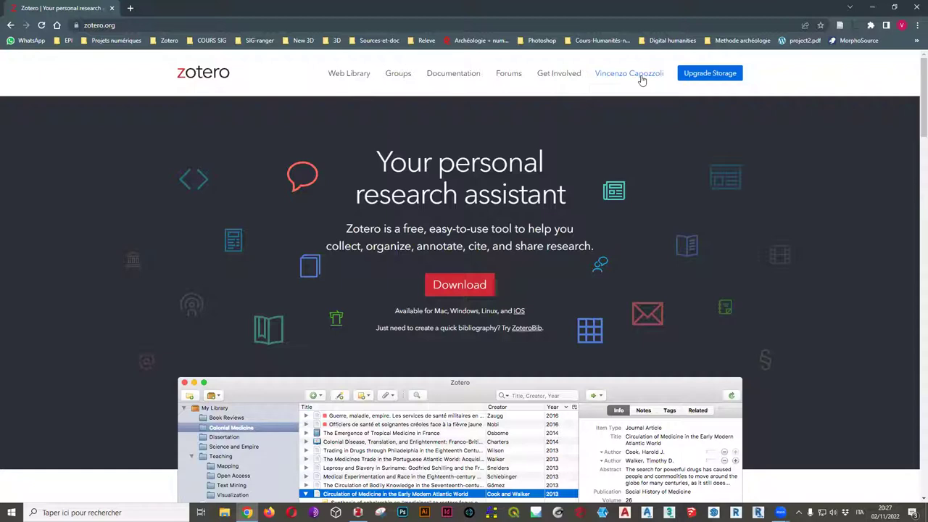
Open the account's profile page and go through Settings to examine the Zotero storage quota and plans
left_click(641, 79)
left_click(617, 96)
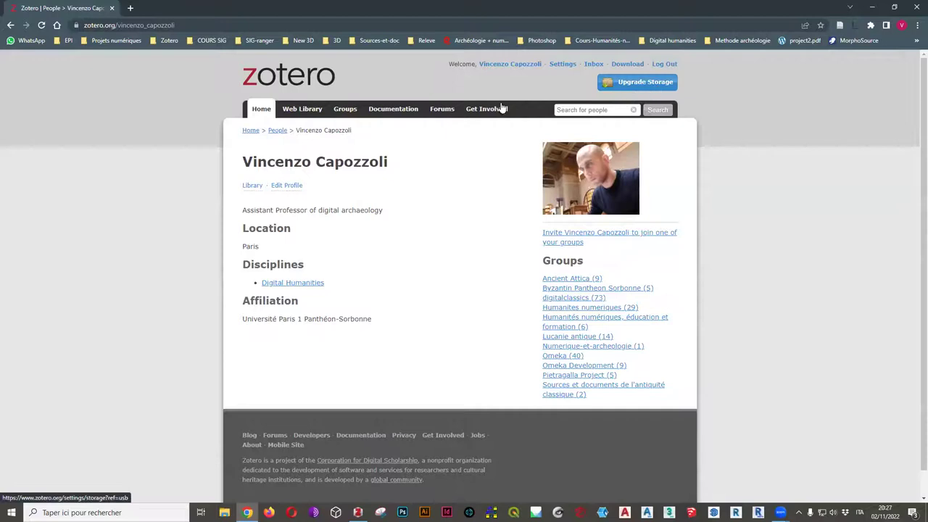
left_click(563, 65)
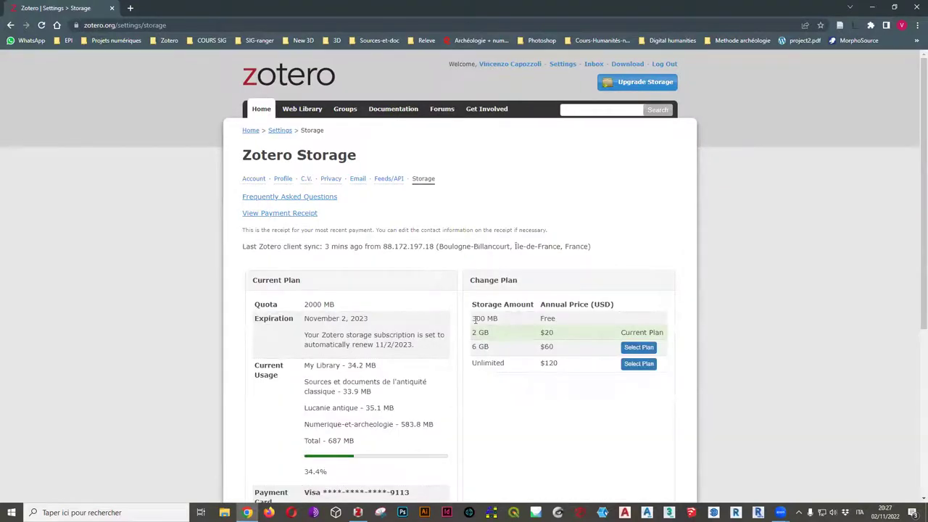
Examine the 300 MB and 2 GB storage plans and their annual prices
left_click_drag(471, 319, 509, 322)
left_click_drag(540, 319, 558, 320)
double_click(479, 318)
left_click_drag(500, 320, 499, 321)
left_click_drag(540, 333, 553, 334)
left_click_drag(473, 334, 491, 337)
Examine the current storage usage of the group libraries Sources et documents de l'antiquité classique, Lucanie antique and Numerique-et-archeologie
scroll(406, 362, "down", 3)
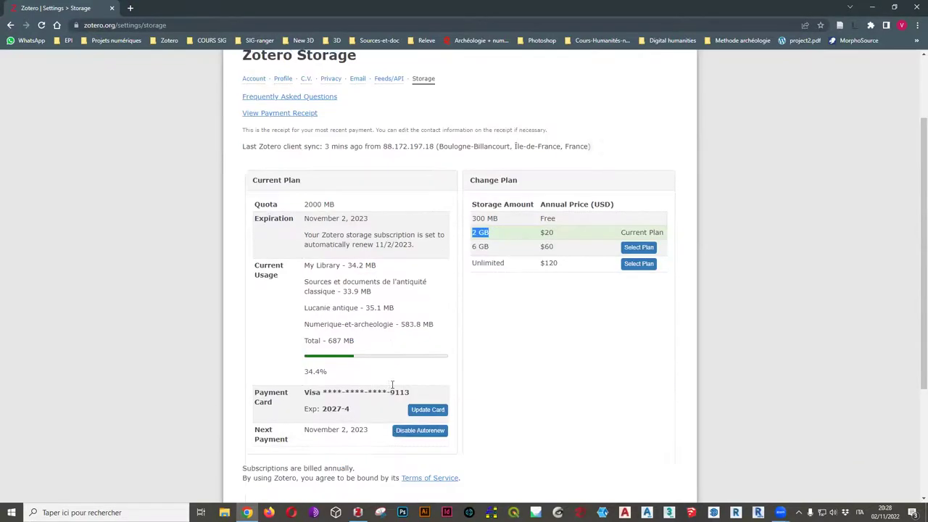
left_click_drag(306, 243, 438, 283)
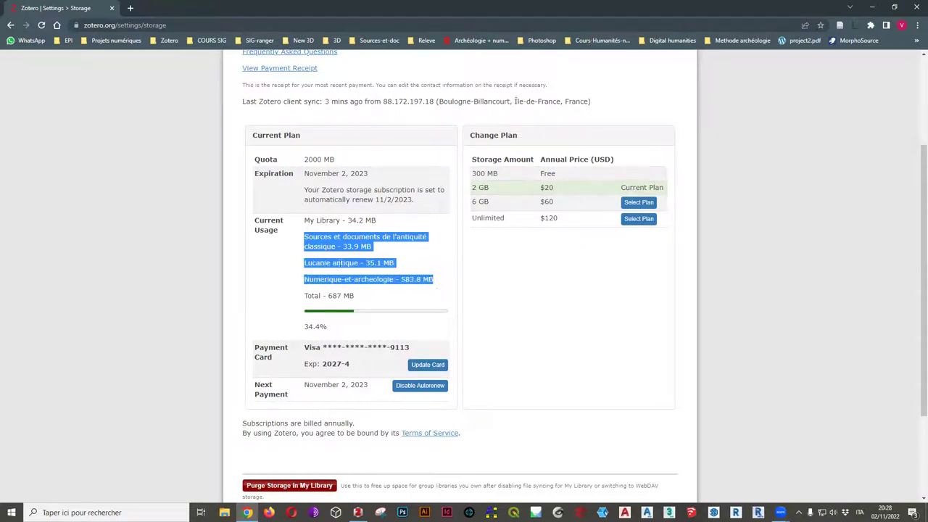
left_click(303, 237)
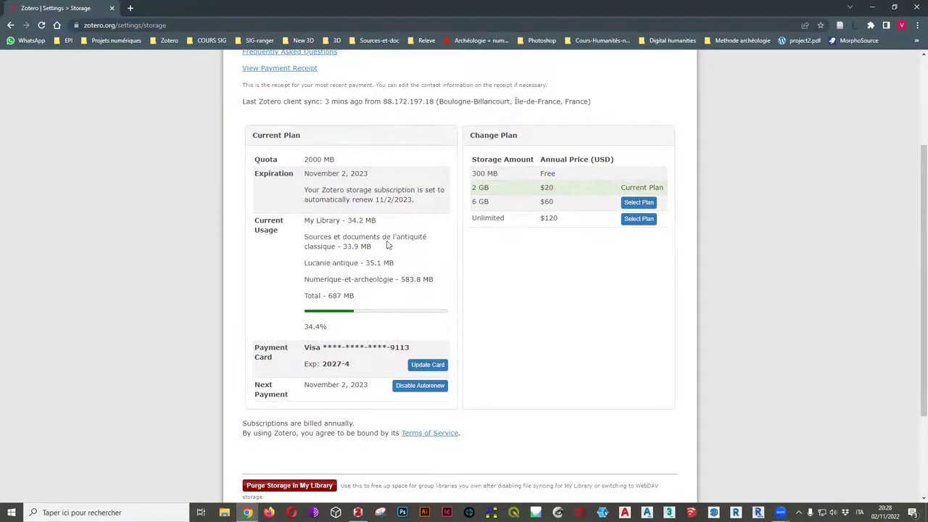
left_click_drag(341, 250, 379, 254)
left_click(304, 237)
left_click_drag(304, 238, 337, 250)
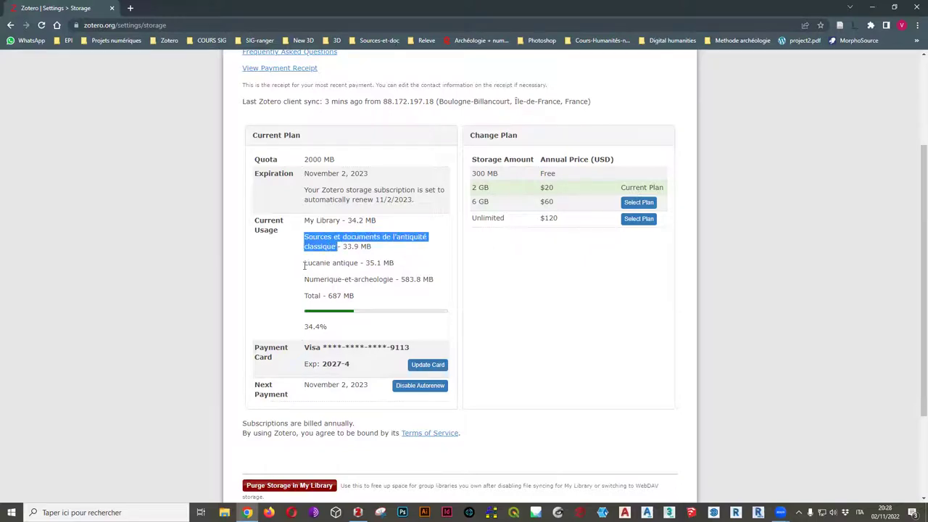
left_click_drag(366, 264, 394, 265)
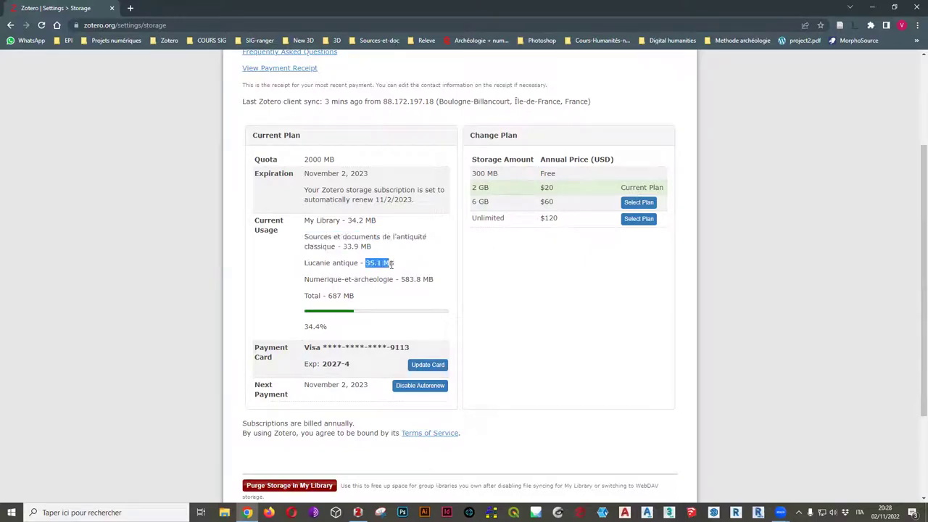
left_click_drag(304, 265, 356, 264)
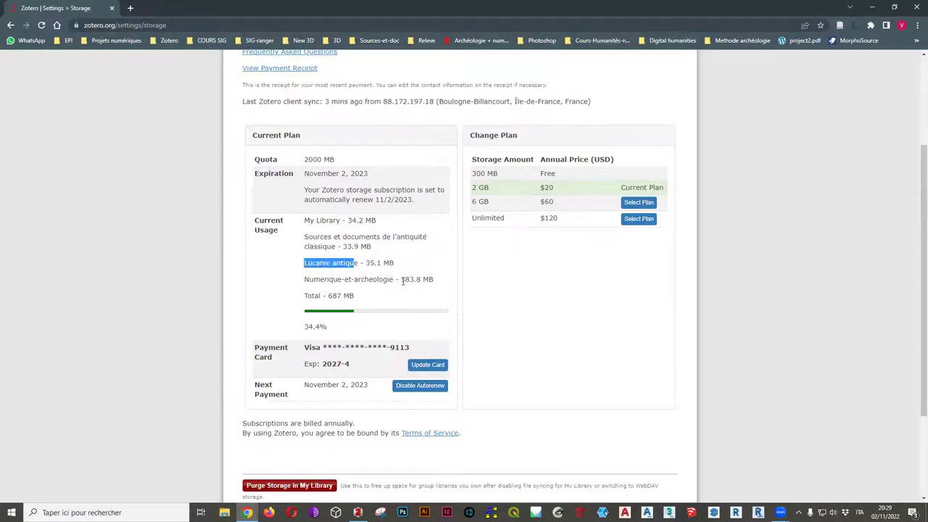
left_click_drag(401, 281, 434, 282)
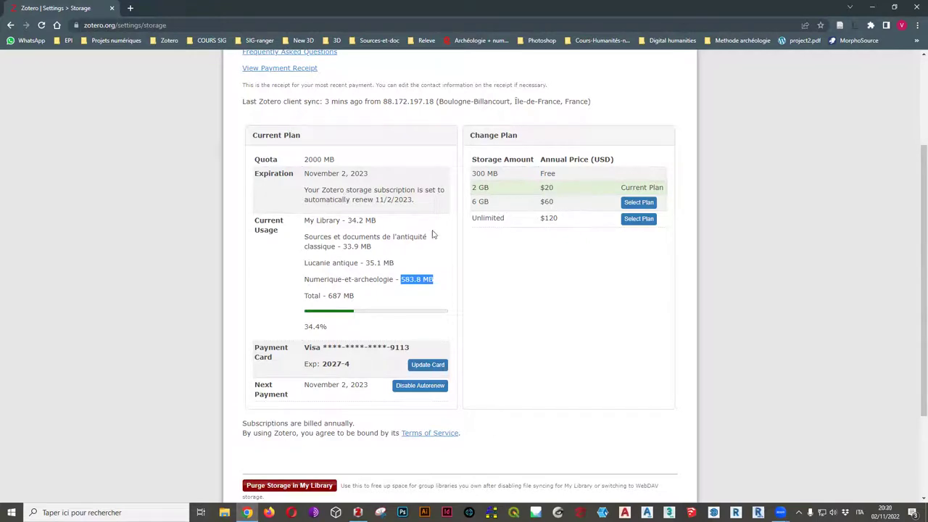
scroll(434, 242, "up", 2)
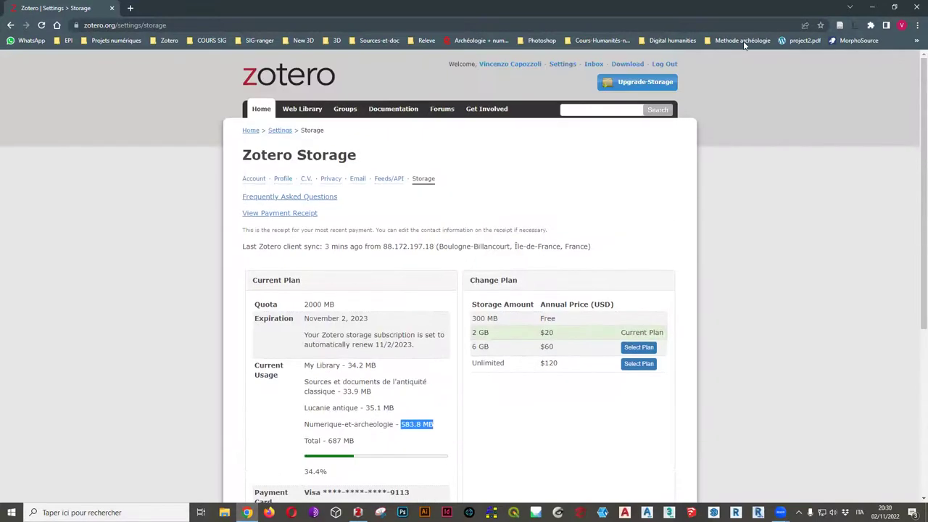
Switch to Zotero, view the PDF attached to "Pic2Map: intégration de photographies dans QGIS", and close it
key("alt+Tab")
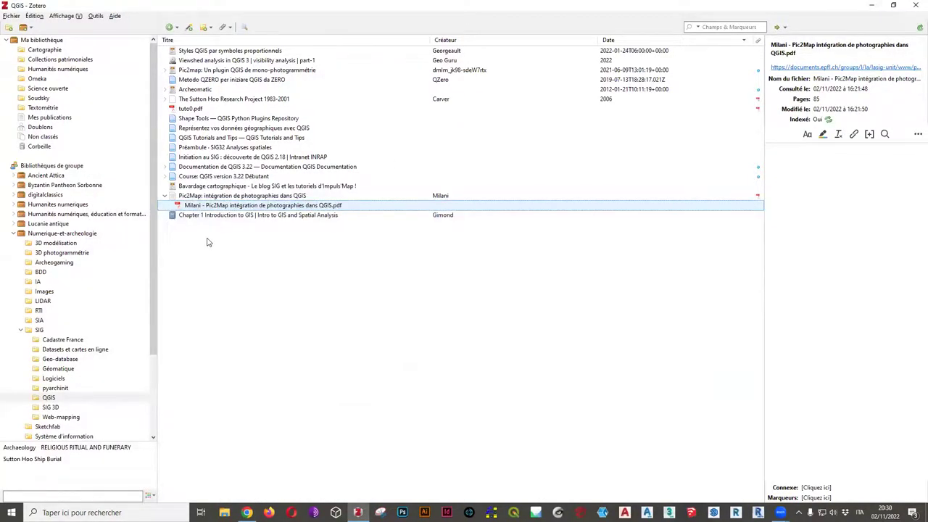
left_click(246, 205)
double_click(244, 206)
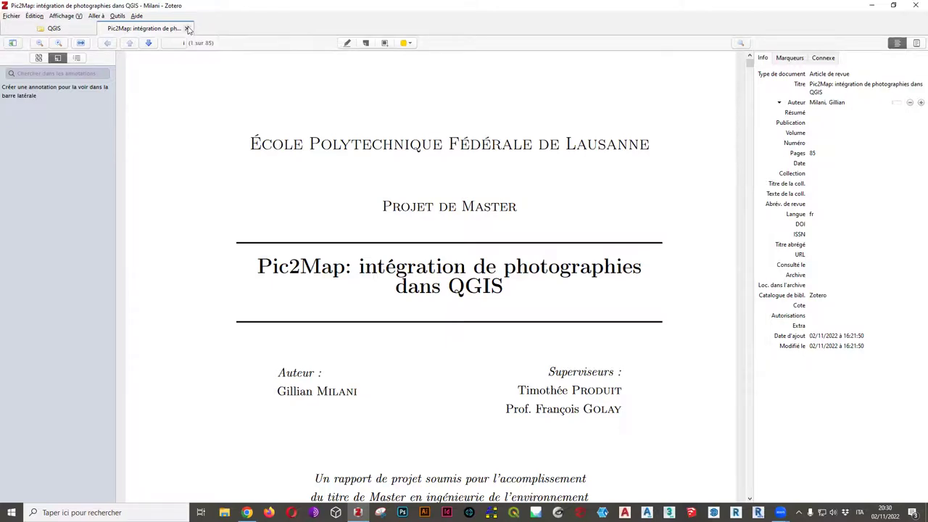
left_click(187, 28)
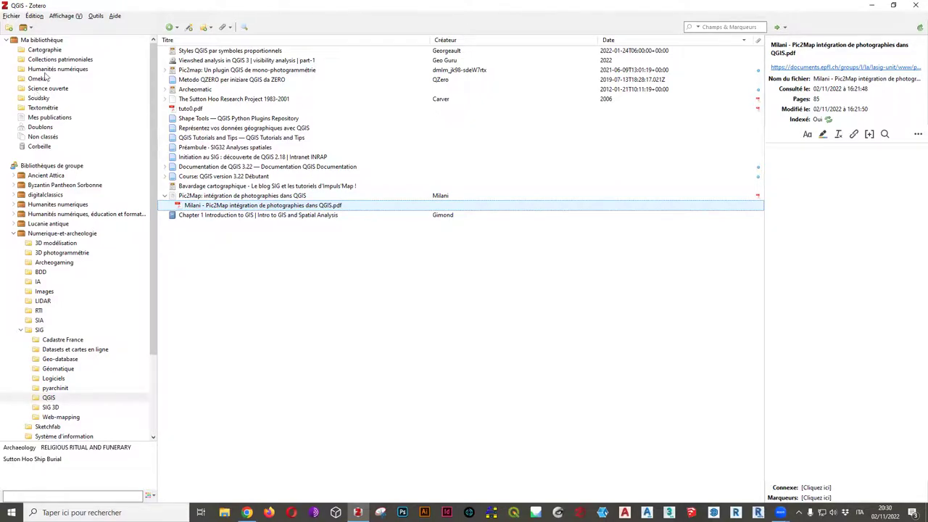
Browse all items in Ma bibliothèque, its Doublons and its Non classés items
left_click(29, 40)
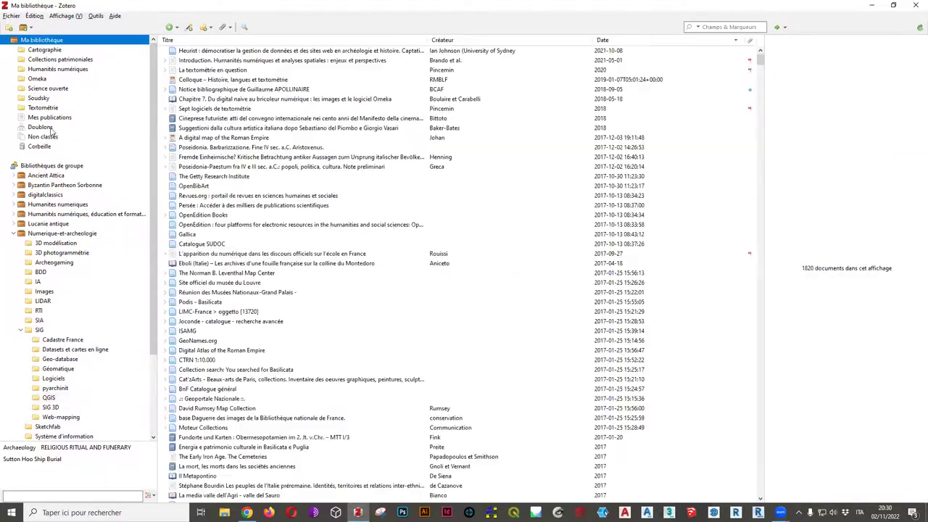
left_click(51, 129)
left_click(45, 137)
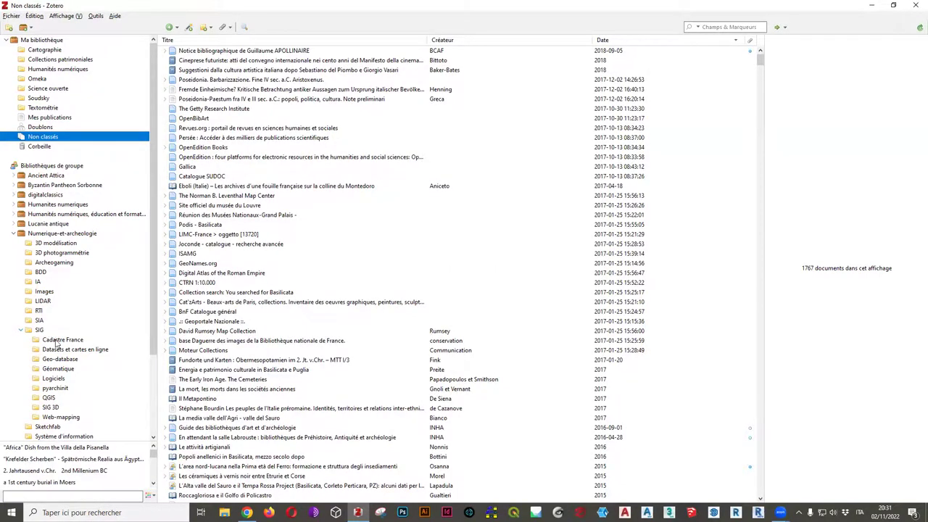
Collapse the Numerique-et-archeologie group and show the Cartographie collection in Ma bibliothèque
left_click(13, 233)
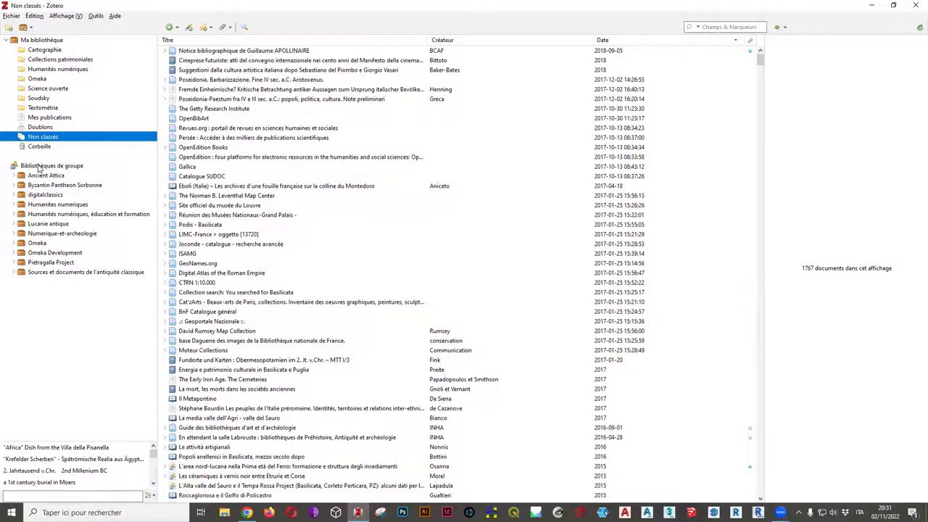
left_click(6, 41)
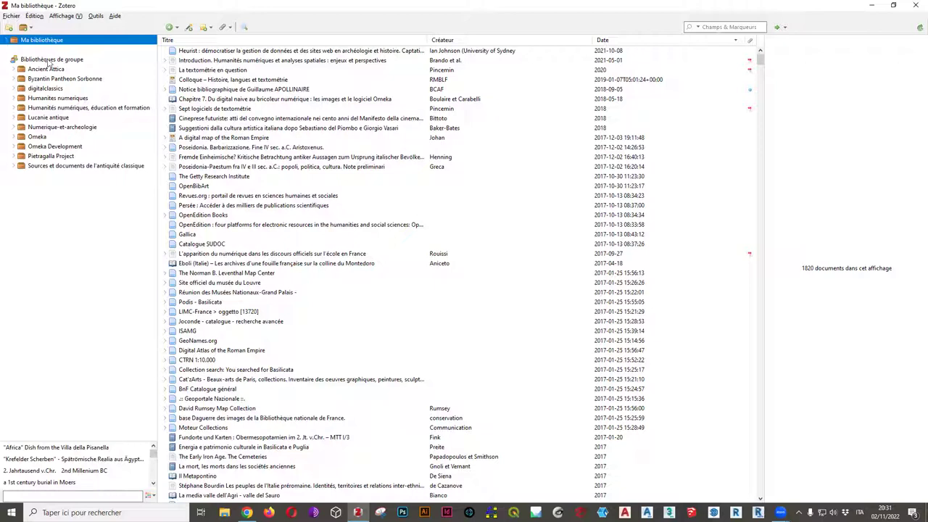
left_click(6, 40)
left_click(36, 51)
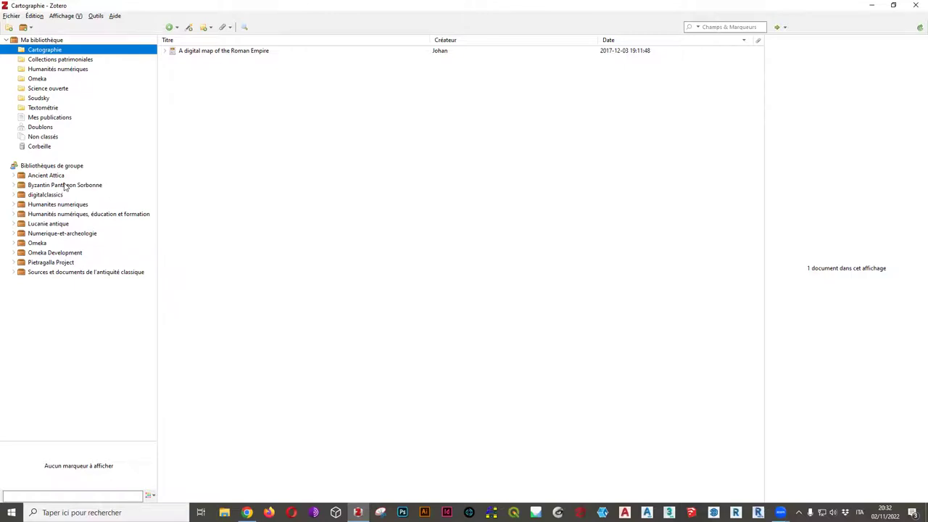
Show the Numerique-et-archeologie group library's items and check which actions are available for it
left_click(49, 234)
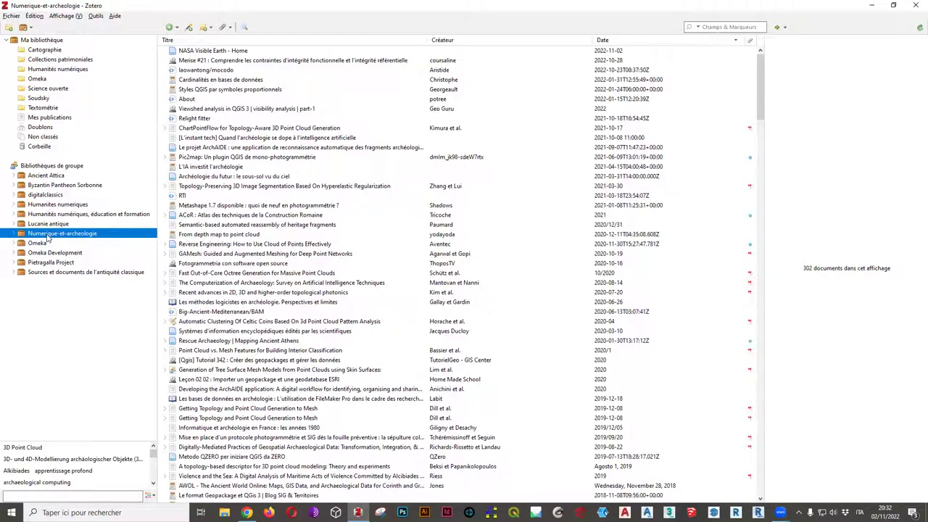
right_click(47, 238)
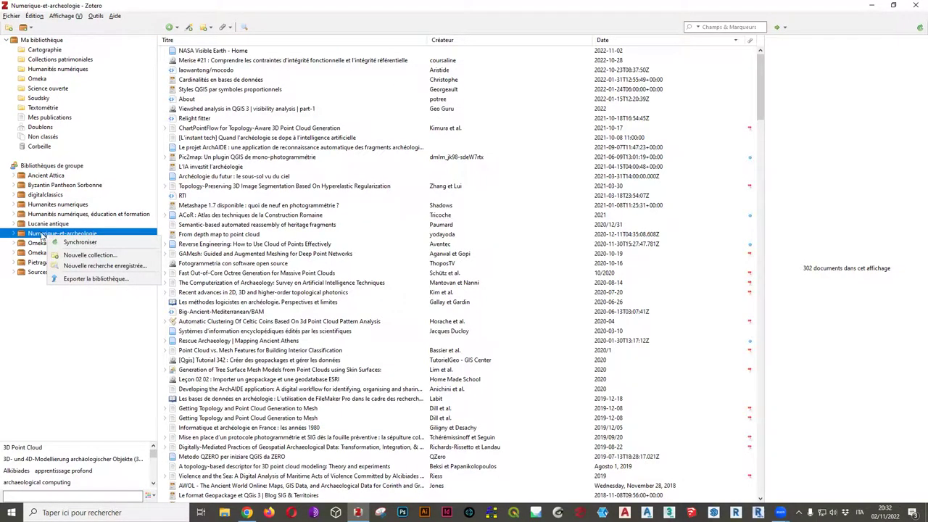
key("Escape")
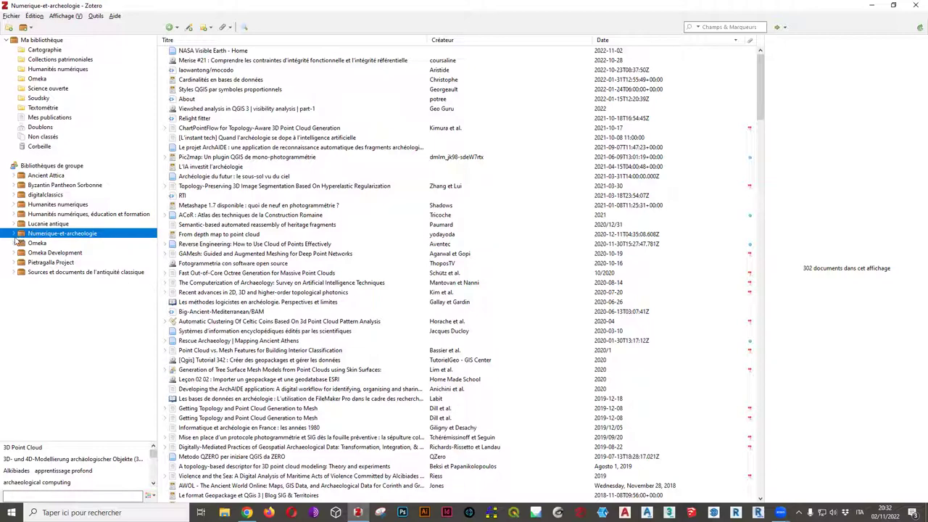
Switch to Chrome and open the account's Groups page on zotero.org
mouse_move(247, 513)
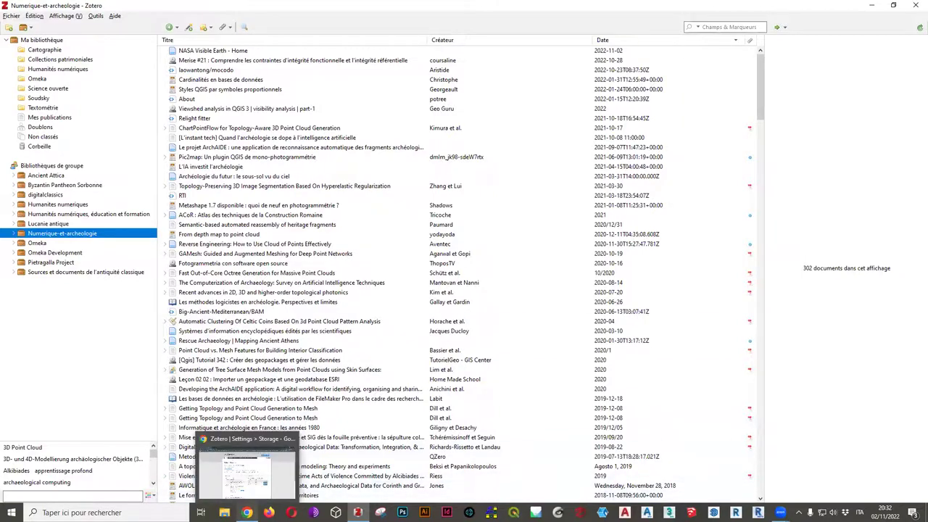
left_click(246, 471)
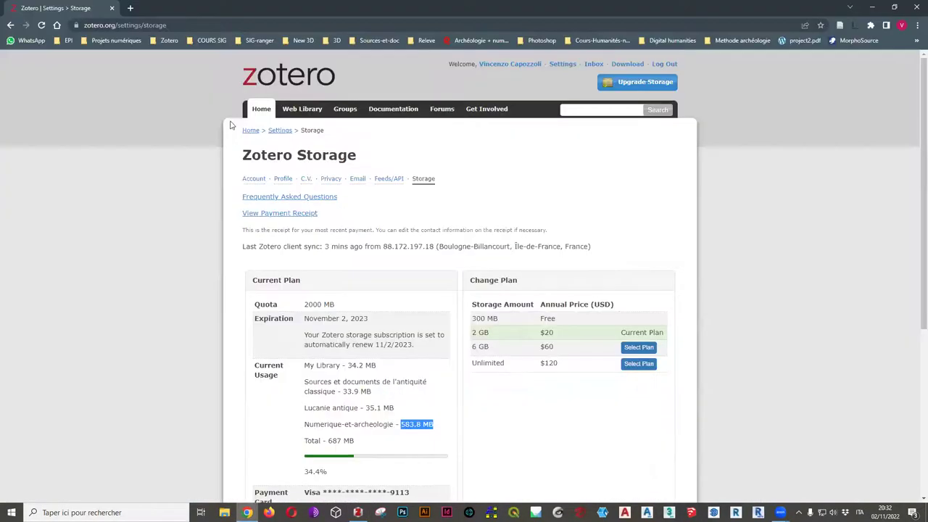
left_click(871, 7)
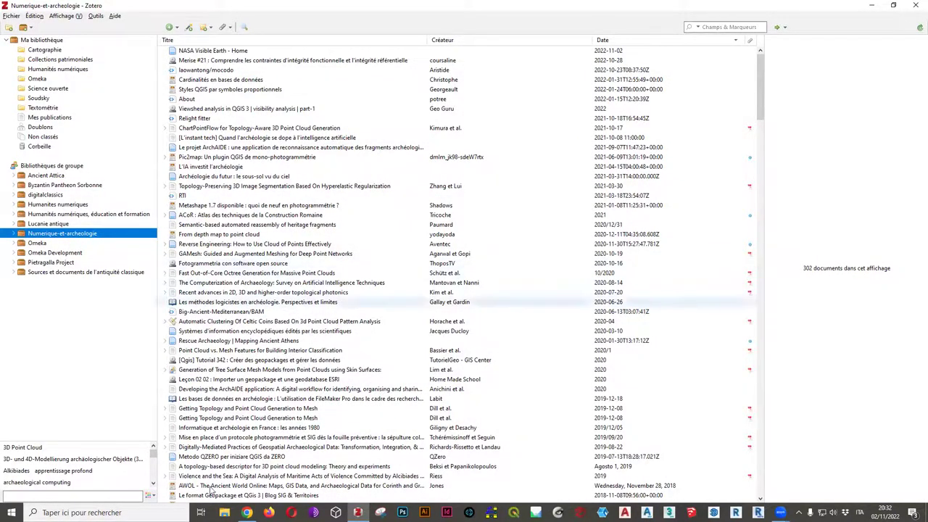
left_click(247, 478)
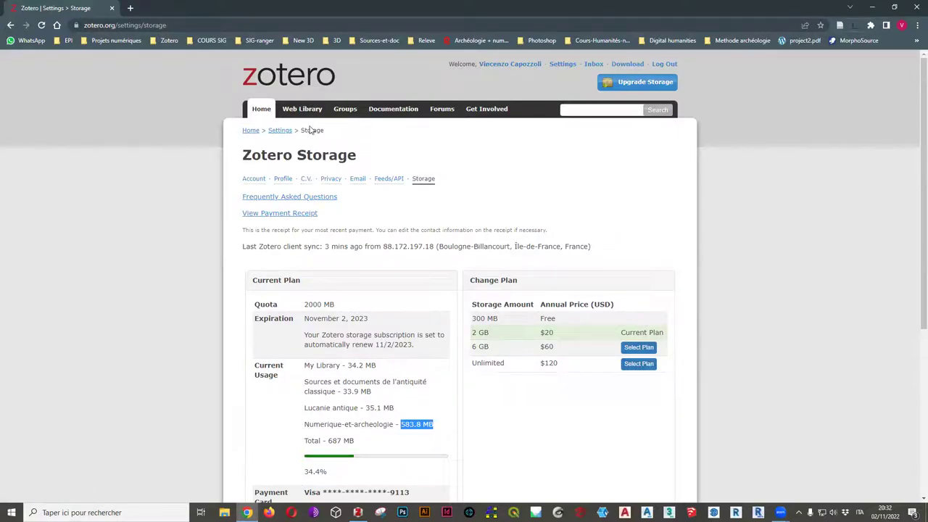
left_click(351, 109)
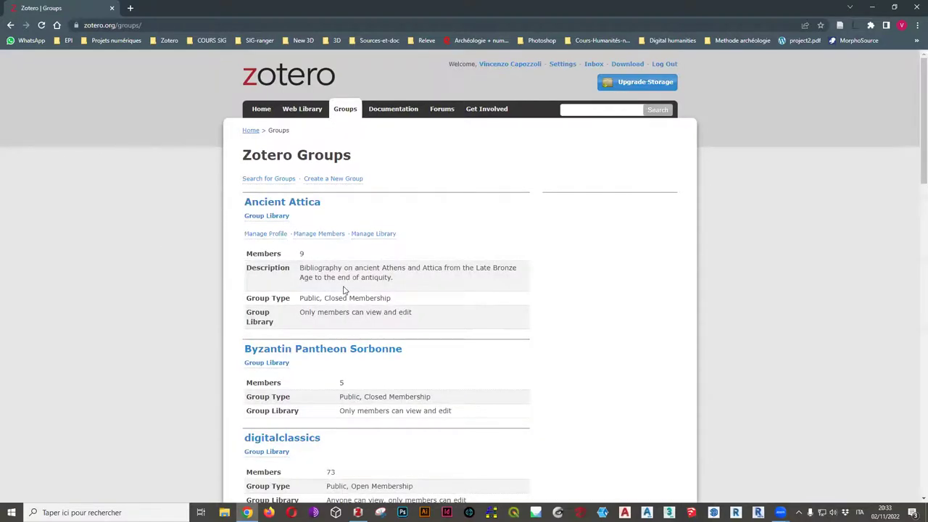
Find the Numerique-et-archeologie group in the list and examine its group type and membership setting
scroll(343, 290, "down", 6)
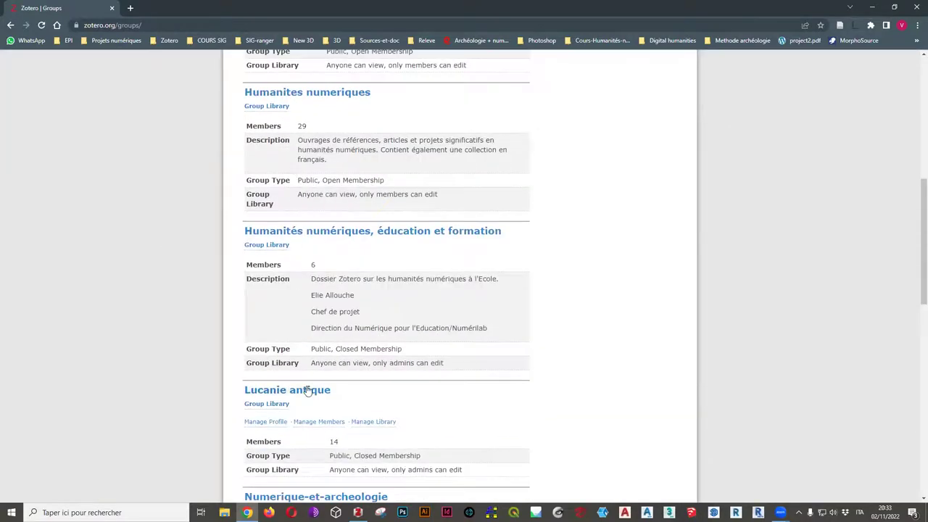
scroll(307, 391, "down", 3)
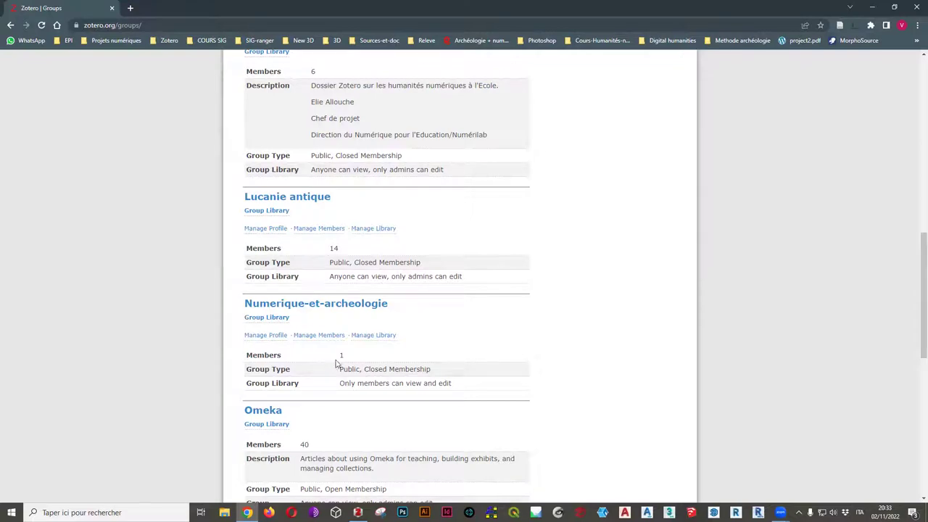
left_click_drag(341, 371, 363, 370)
left_click_drag(363, 370, 433, 377)
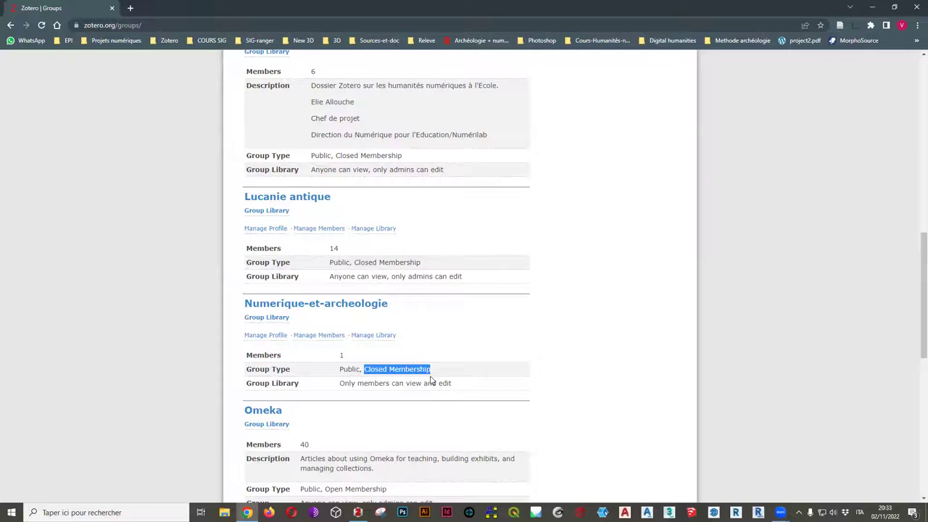
Compare the member numbers and group types of Ancient Attica, Lucanie antique and the neighbouring groups
scroll(378, 370, "up", 10)
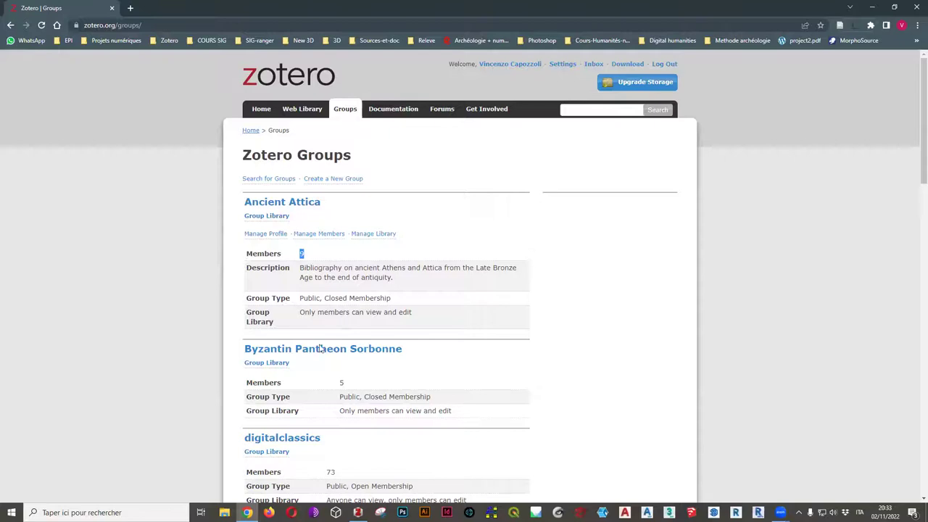
scroll(372, 375, "down", 4)
scroll(373, 375, "down", 3)
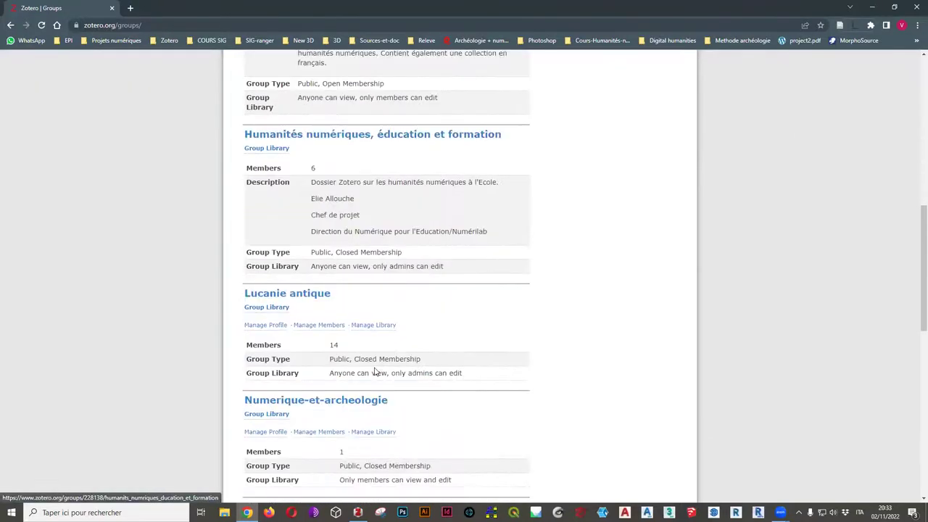
left_click_drag(329, 345, 340, 349)
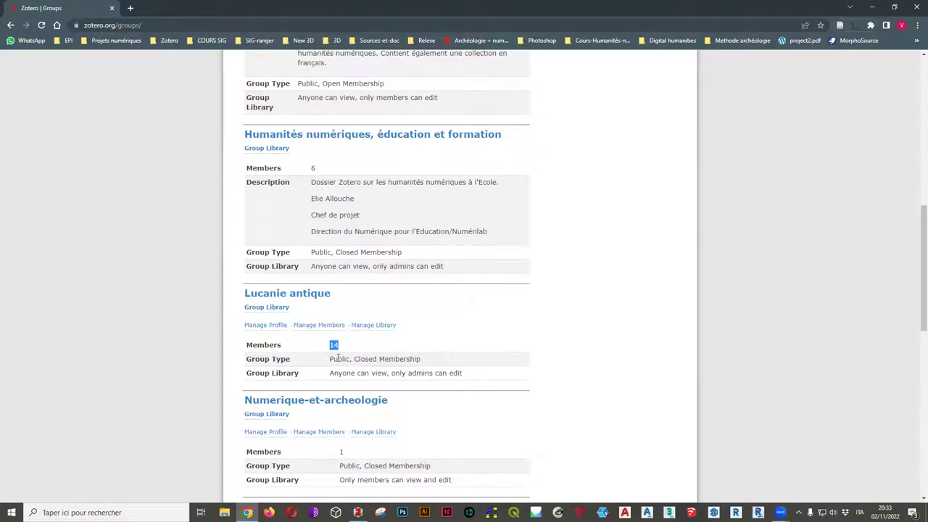
left_click_drag(355, 359, 441, 361)
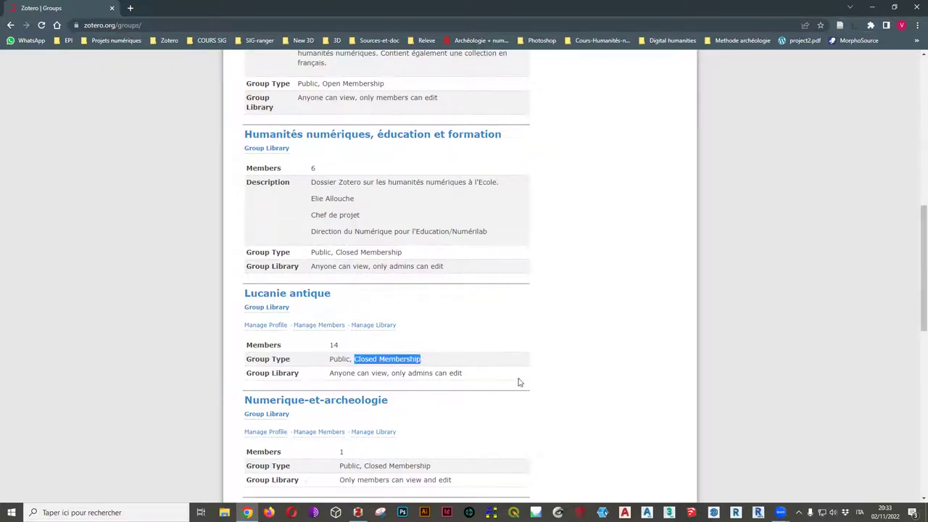
scroll(517, 382, "down", 2)
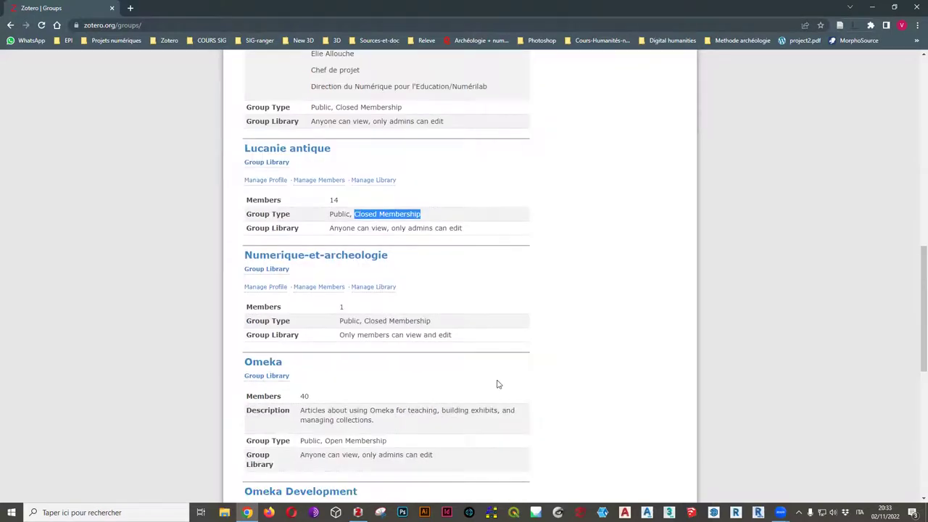
scroll(516, 381, "down", 1)
scroll(516, 377, "up", 2)
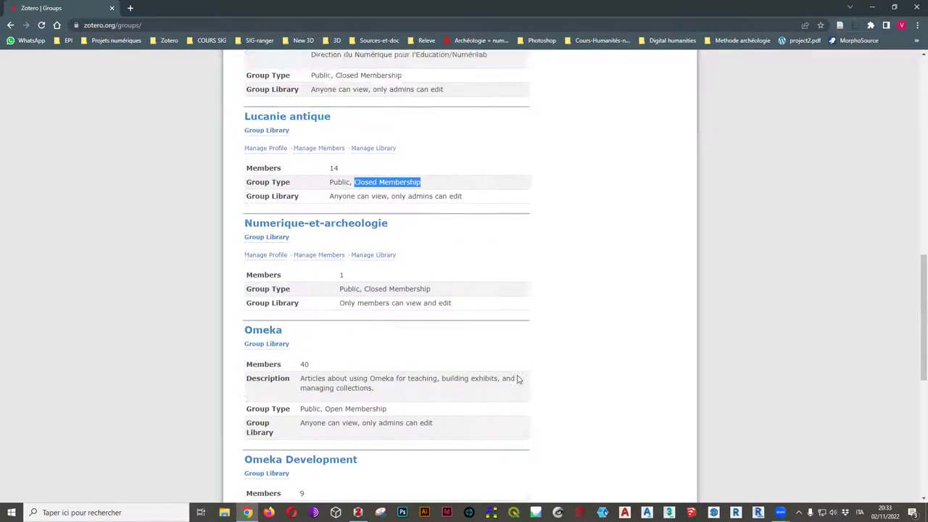
left_click(357, 265)
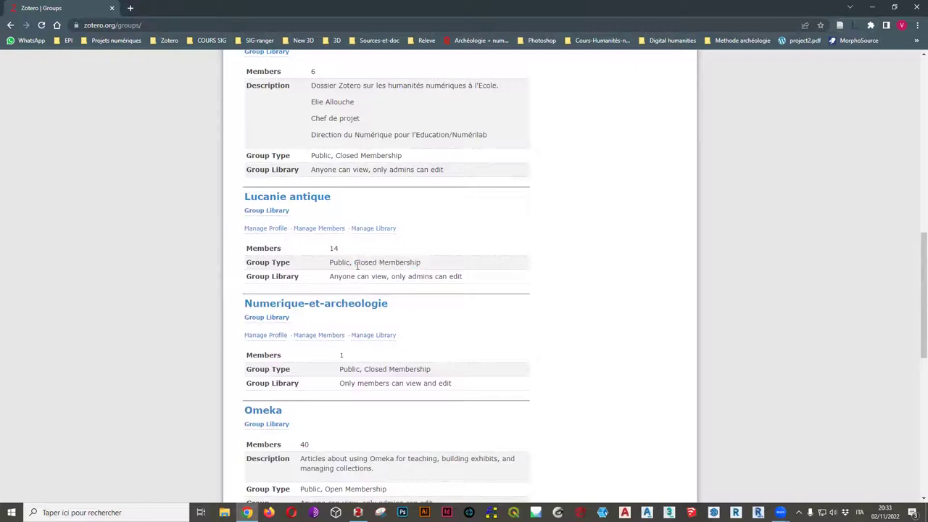